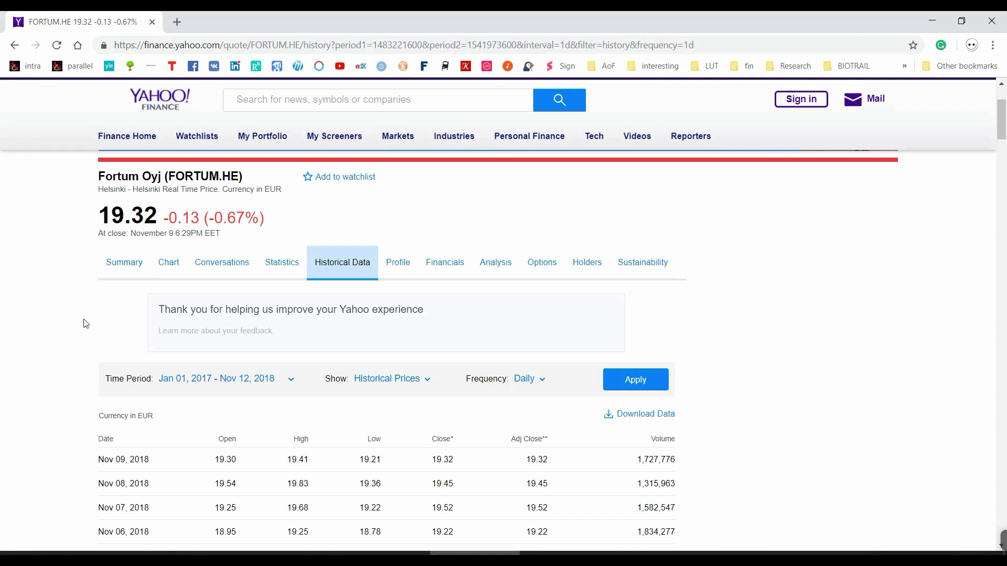
# - Look over Fortum's daily prices on Yahoo Finance, then switch to the 3_portfolio.xlsx workbook
pyautogui.scroll(-2, 78, 338)
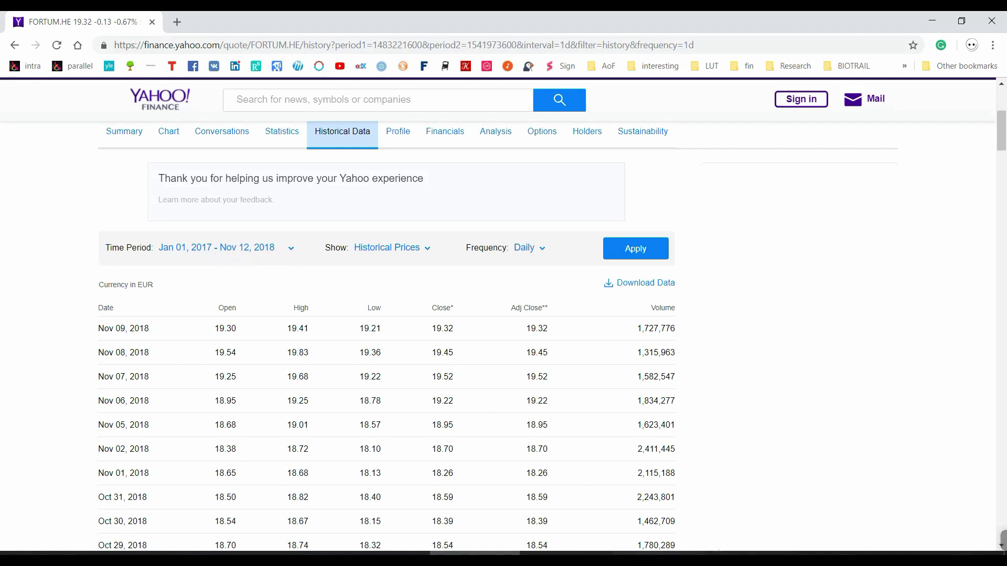
pyautogui.hotkey('alt', 'Tab')
# - Confirm the merged Close table runs from A2 down to row 101, then return to Fortum's price history
pyautogui.click(65, 171)
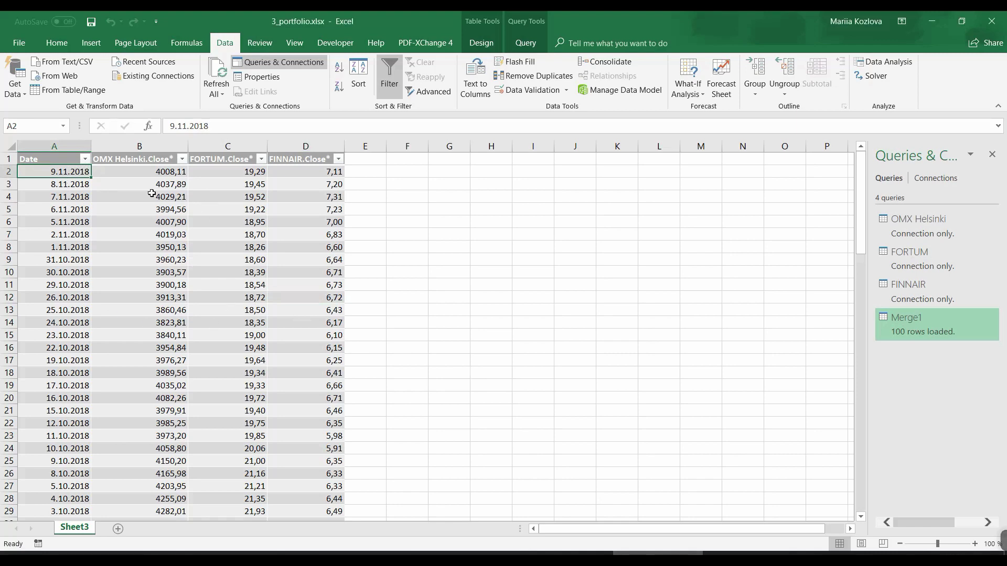
pyautogui.hotkey('ctrl', 'Down')
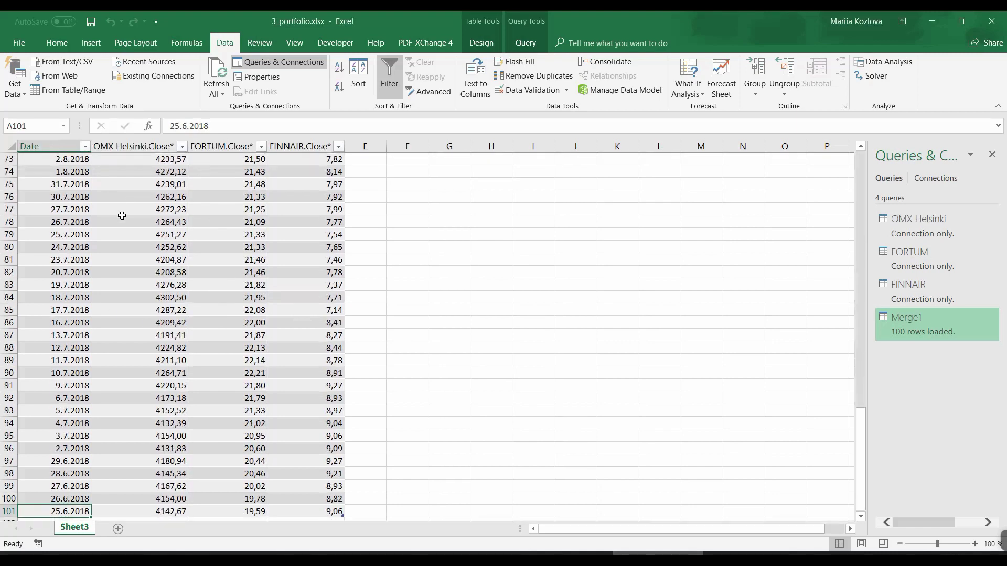
pyautogui.scroll(-2, 121, 216)
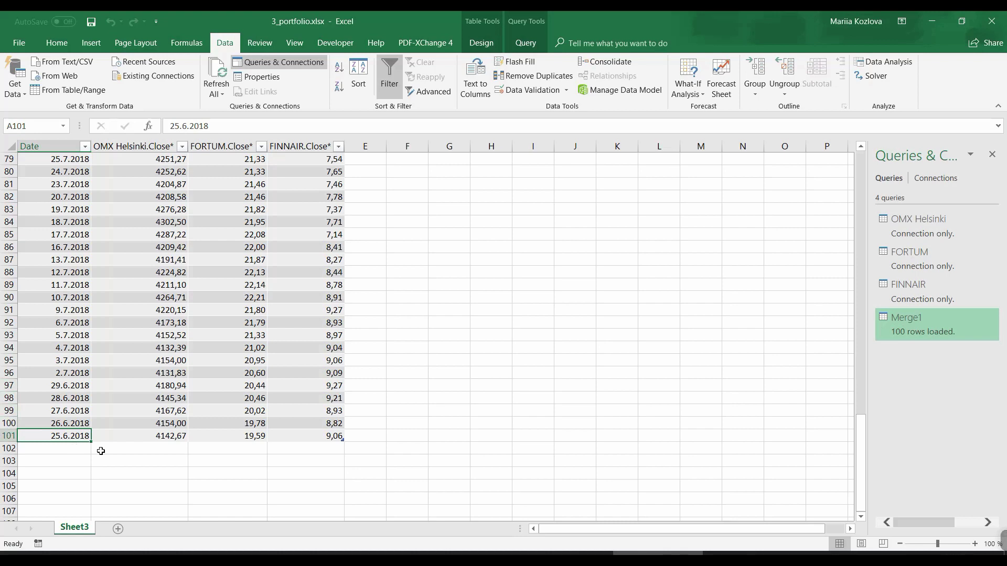
pyautogui.hotkey('alt', 'Tab')
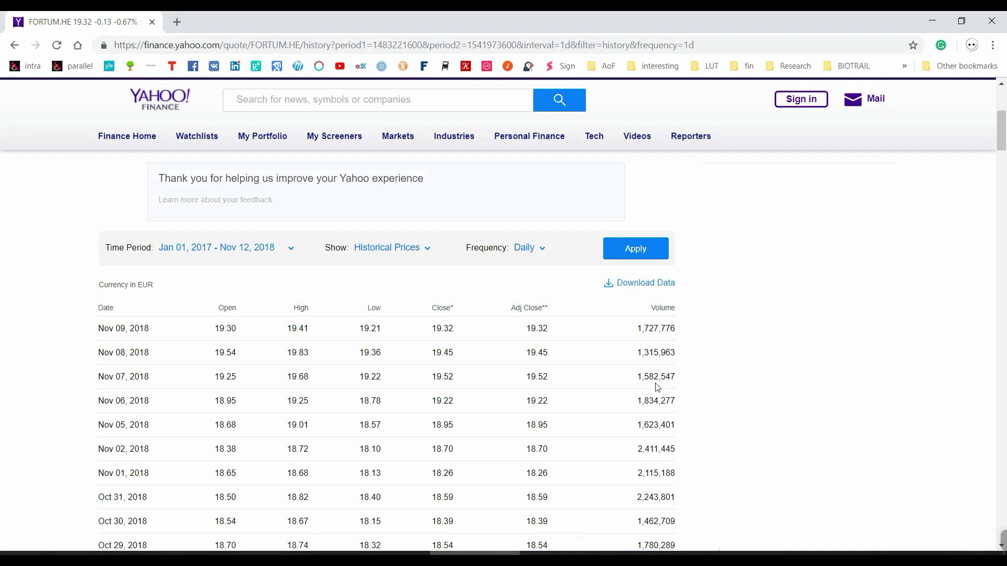
pyautogui.hotkey('alt', 'Tab')
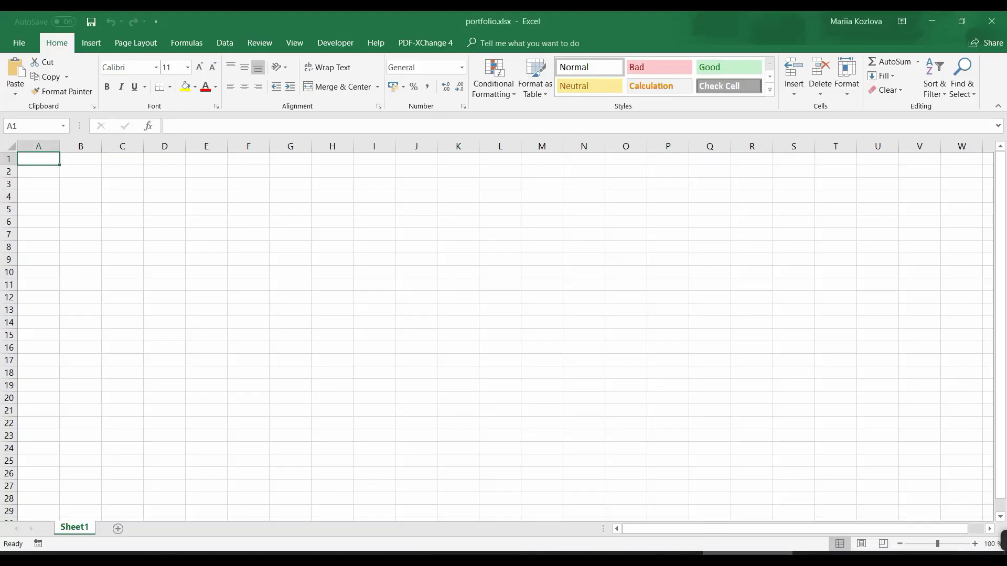
pyautogui.hotkey('alt', 'Tab')
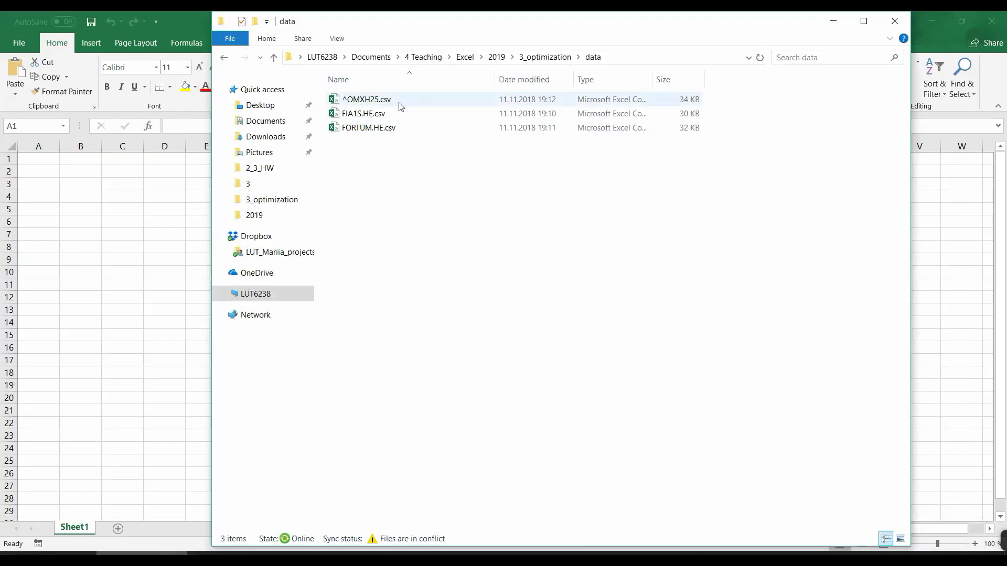
pyautogui.click(358, 104)
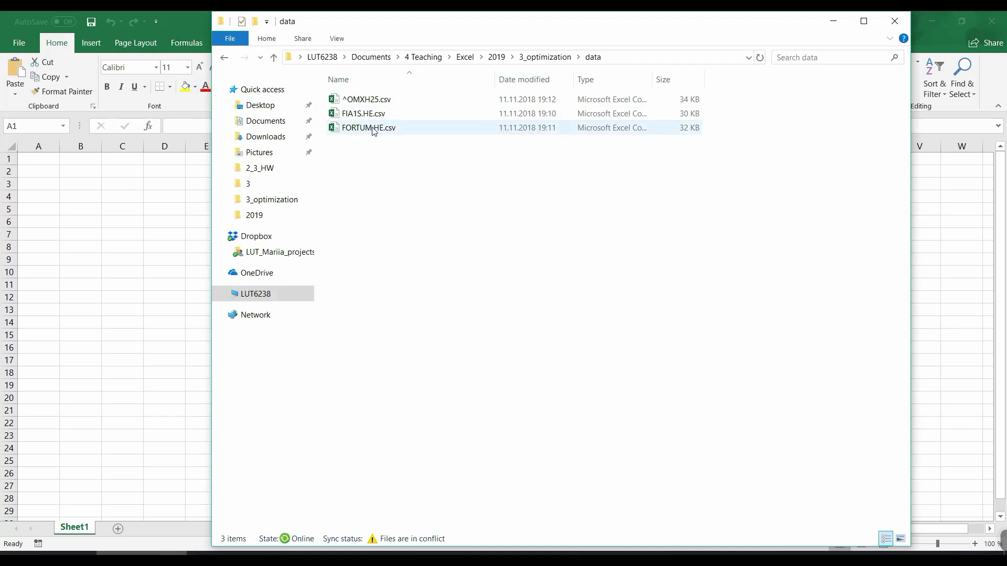
pyautogui.hotkey('alt', 'Tab')
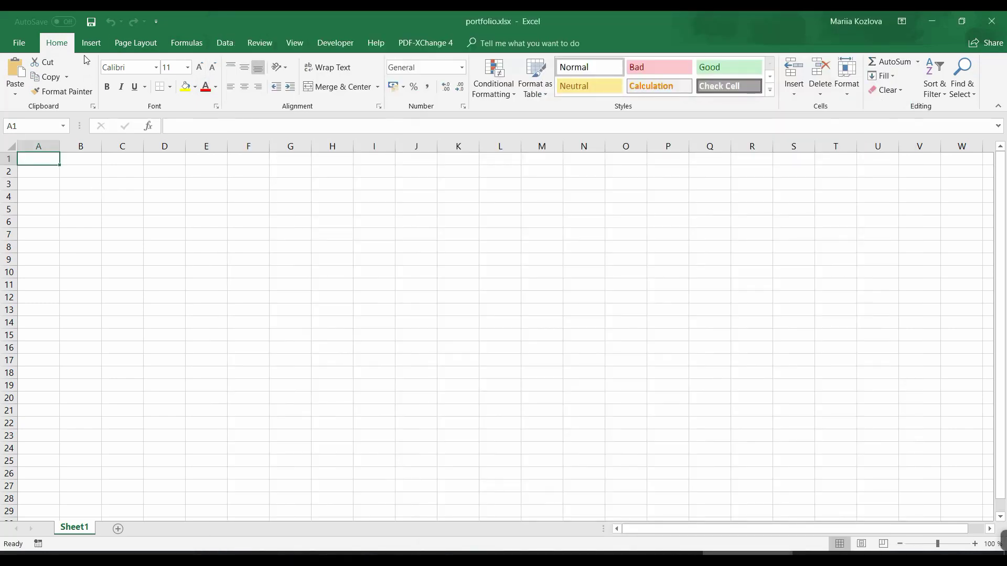
# - Import the pasted data folder path with Get Data > From Folder and open its three CSV files in Power Query
pyautogui.click(89, 46)
pyautogui.click(227, 45)
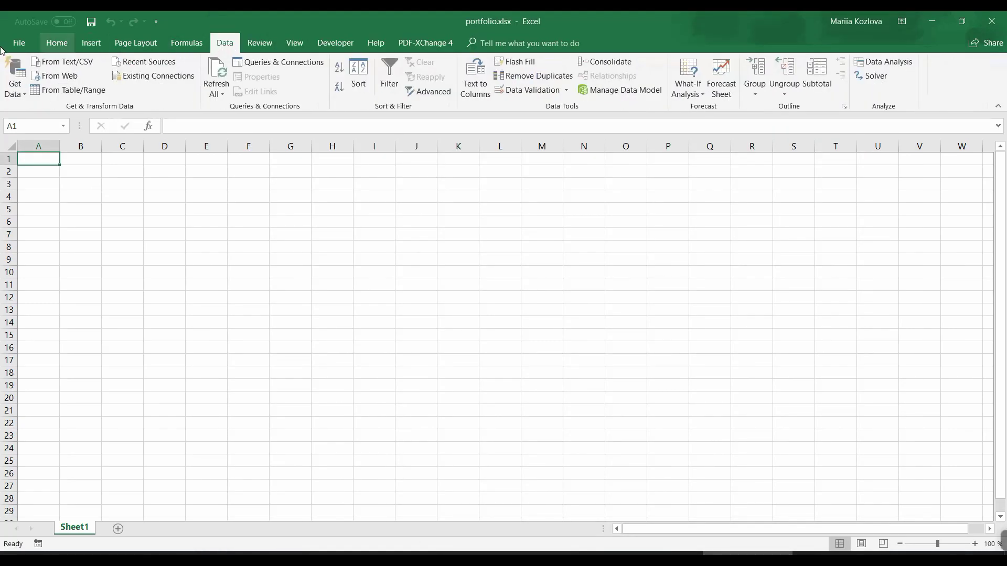
pyautogui.click(15, 79)
pyautogui.moveTo(26, 116)
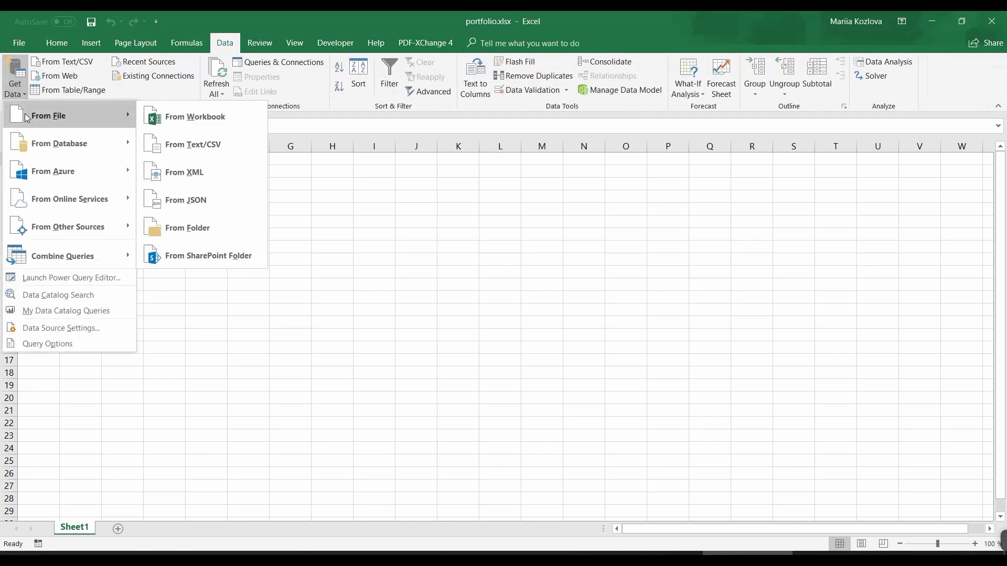
pyautogui.click(229, 227)
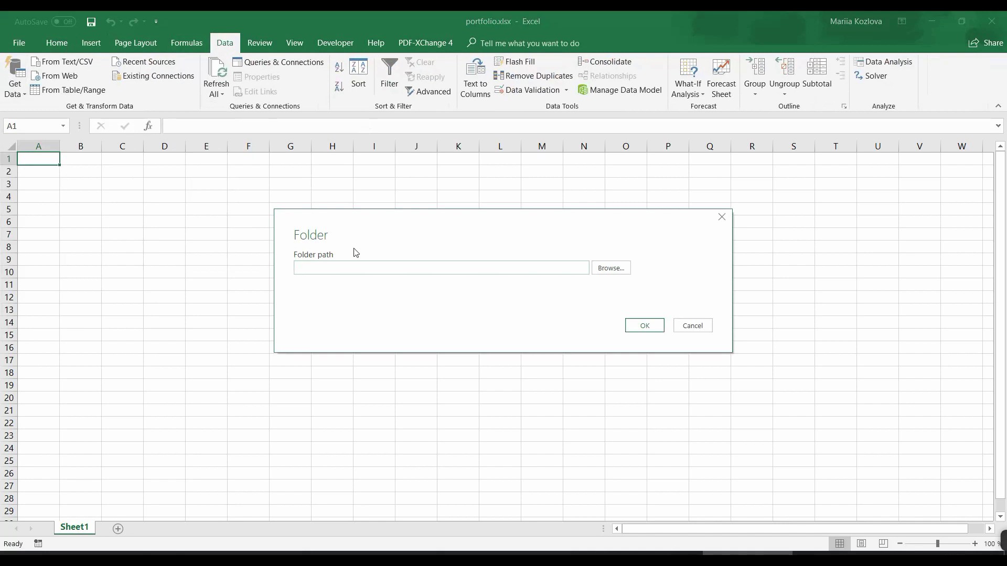
pyautogui.write('\\\\maa1.cc.lut.fi\\home\\h5802\\Documents\\4 Teaching\\Excel\\2019\\3_optimization\\data')
pyautogui.click(641, 326)
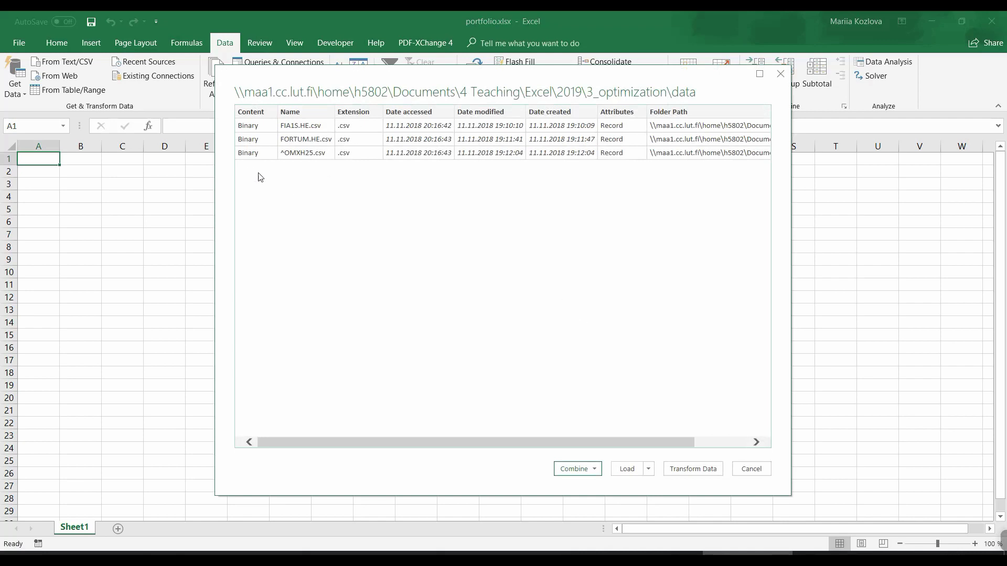
pyautogui.click(678, 470)
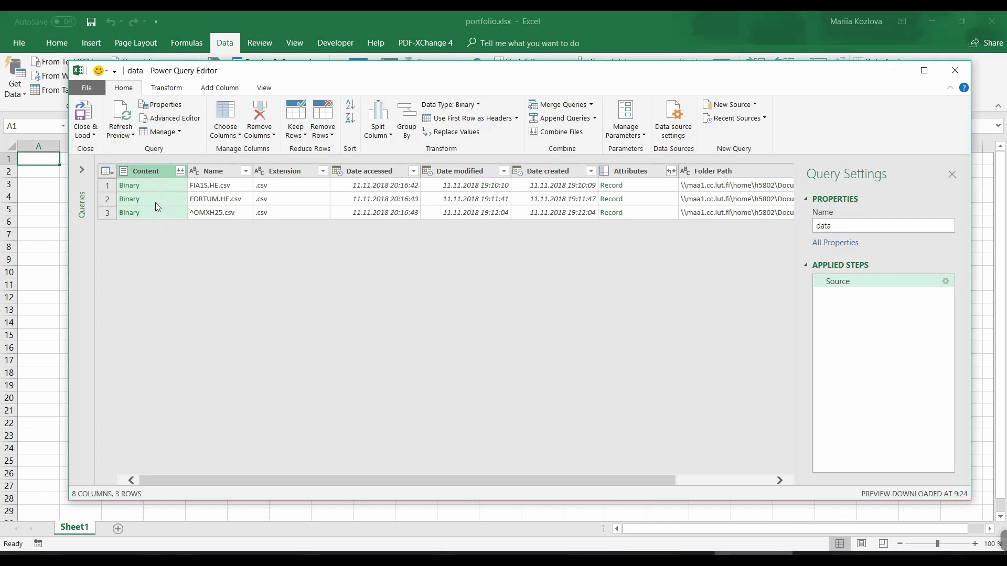
# - Remove all columns except Content, then combine the three CSV files
pyautogui.rightClick(155, 172)
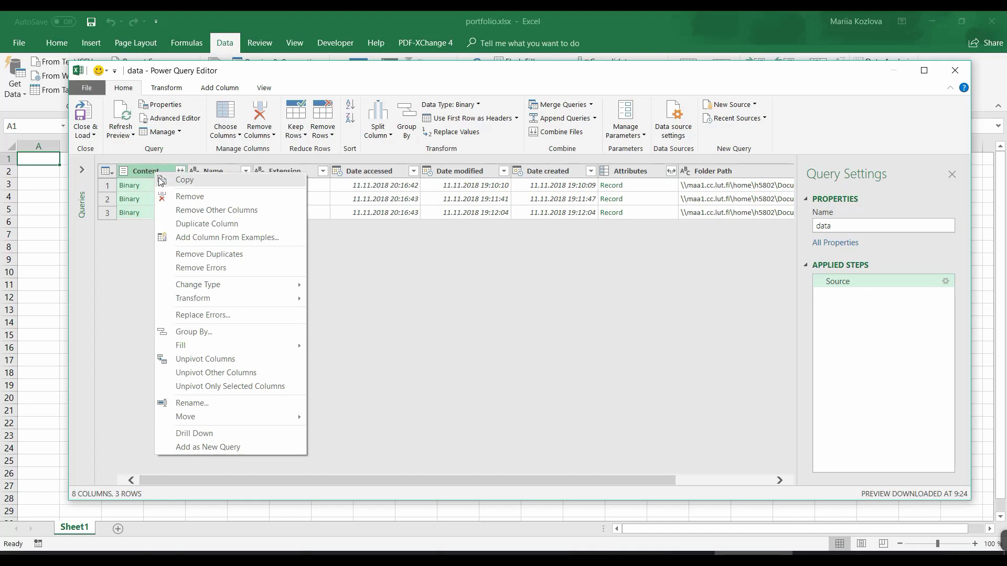
pyautogui.click(177, 210)
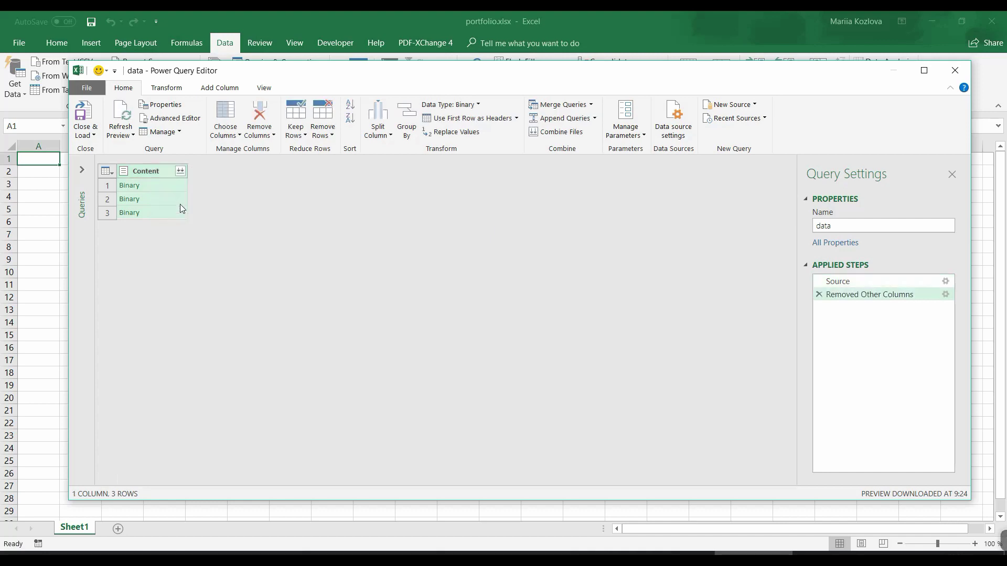
pyautogui.click(181, 174)
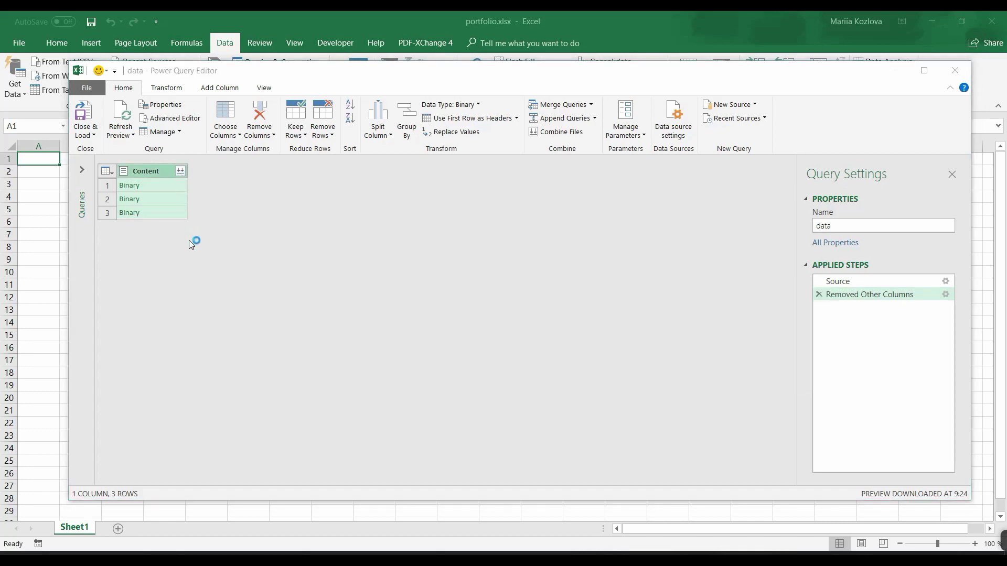
pyautogui.scroll(-3, 316, 260)
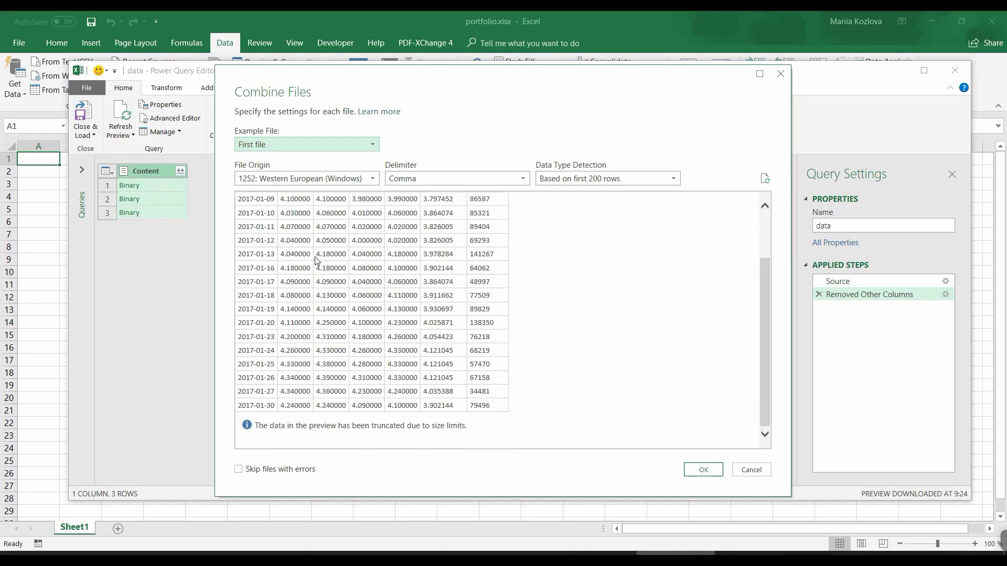
pyautogui.click(705, 471)
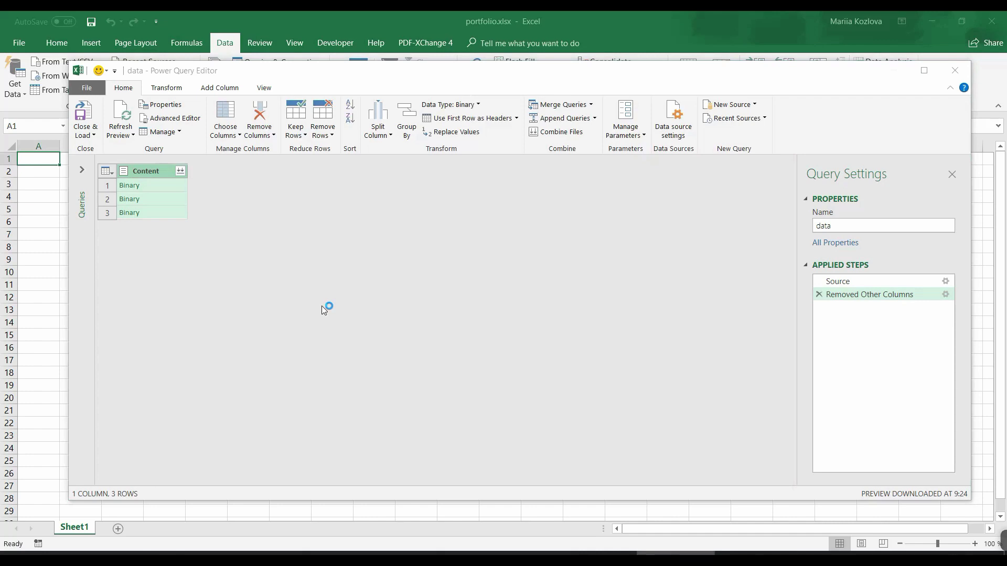
# - Scroll through the combined price rows in the Power Query preview
pyautogui.scroll(-8, 324, 311)
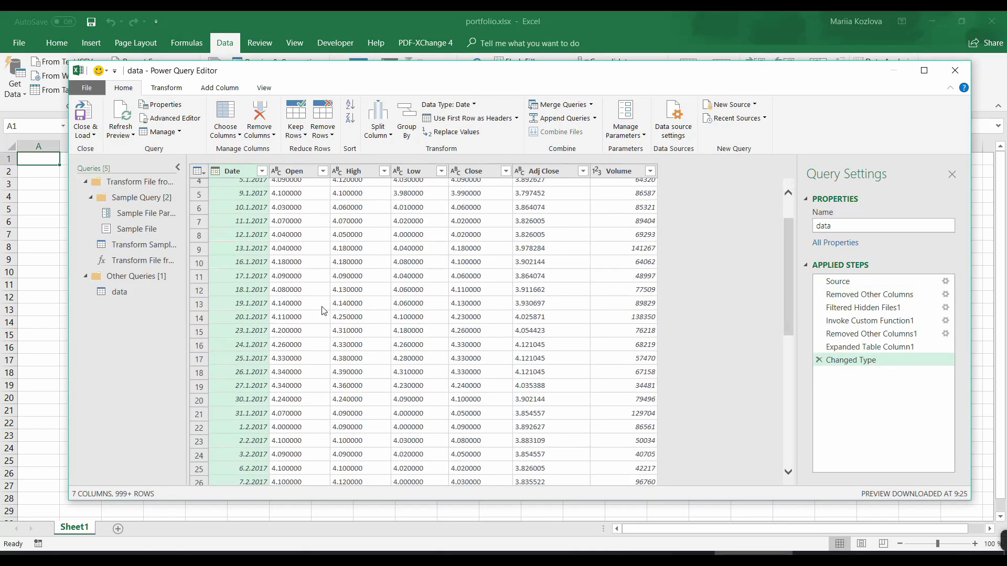
pyautogui.scroll(-7, 324, 311)
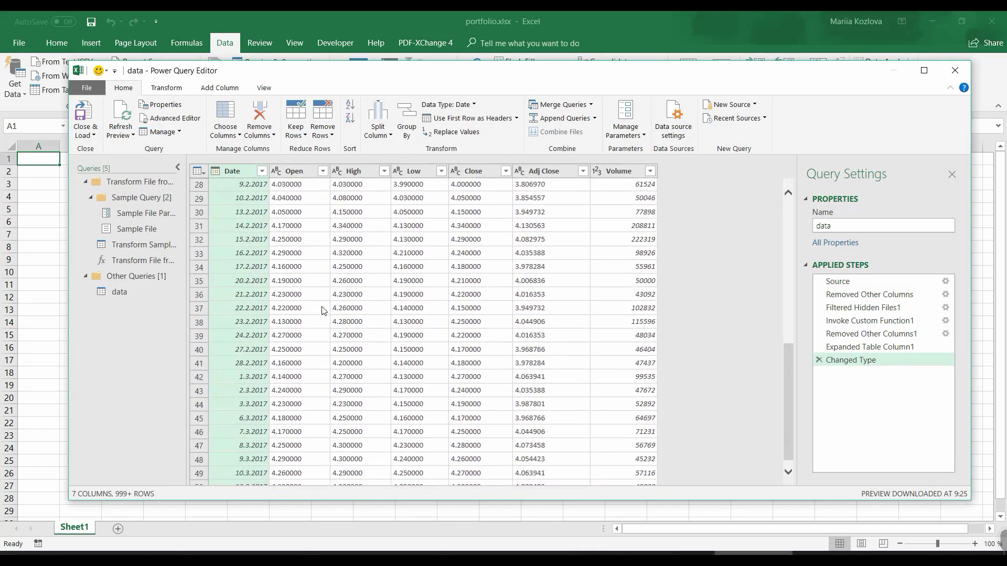
pyautogui.scroll(-11, 324, 311)
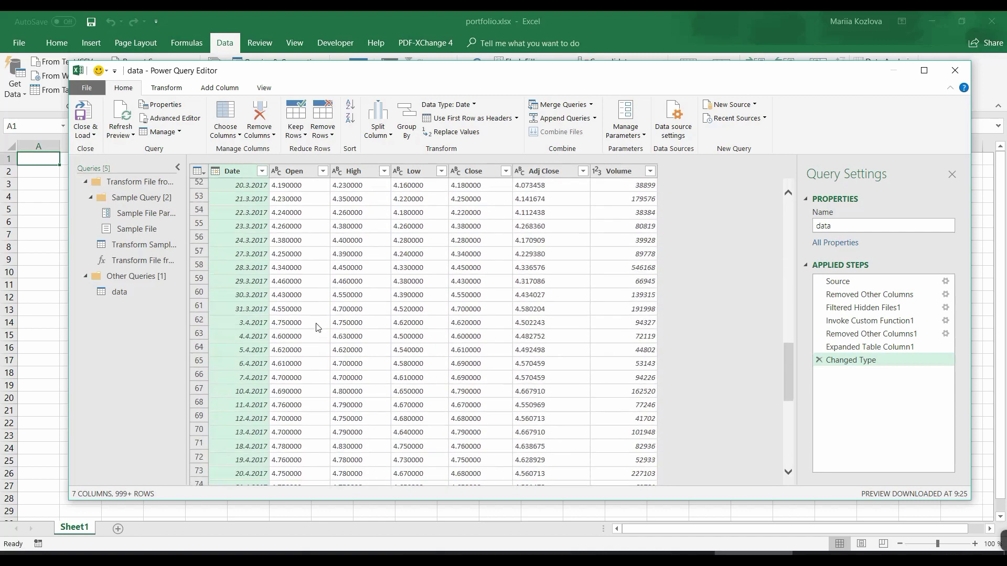
pyautogui.scroll(-15, 277, 359)
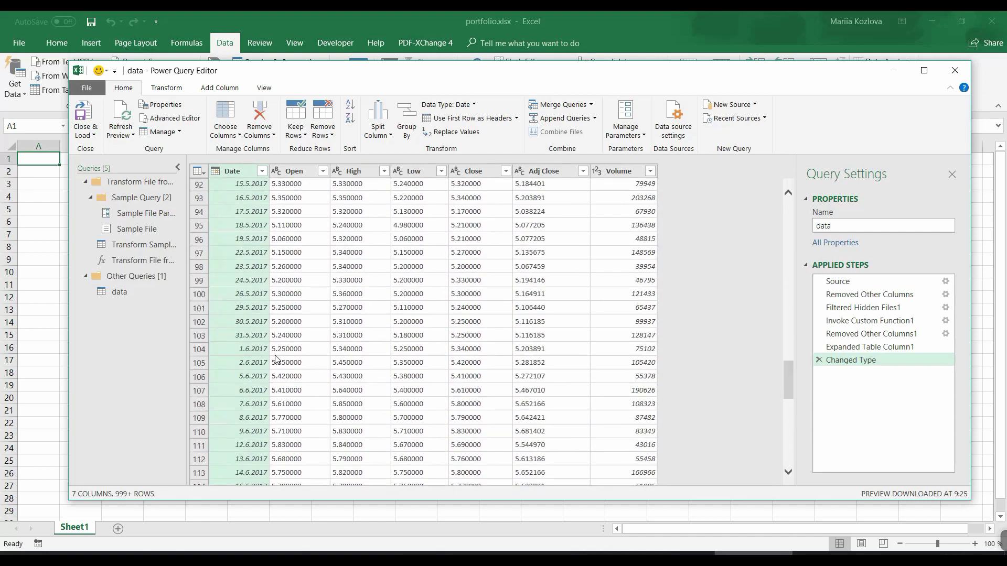
pyautogui.scroll(-6, 277, 359)
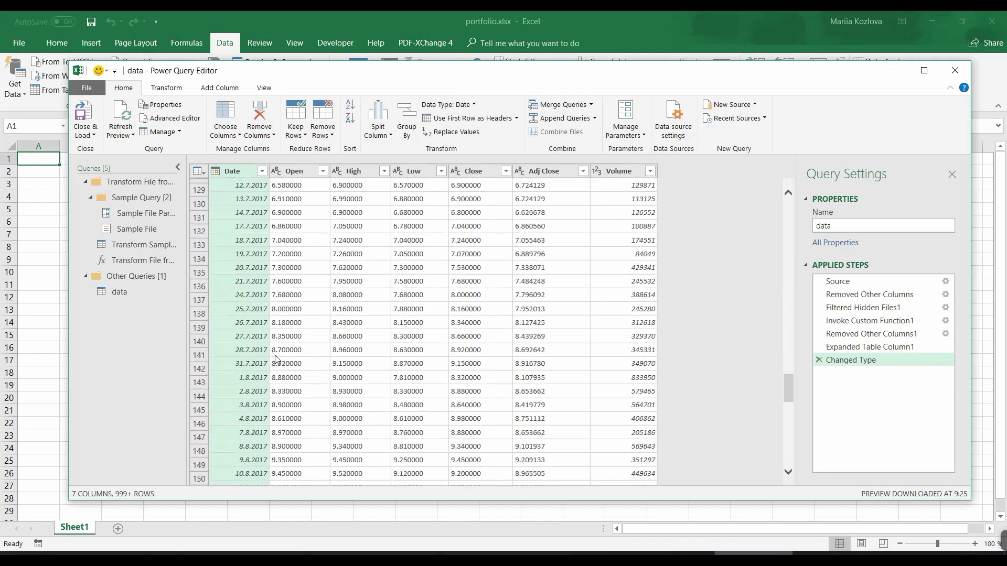
pyautogui.scroll(-9, 277, 358)
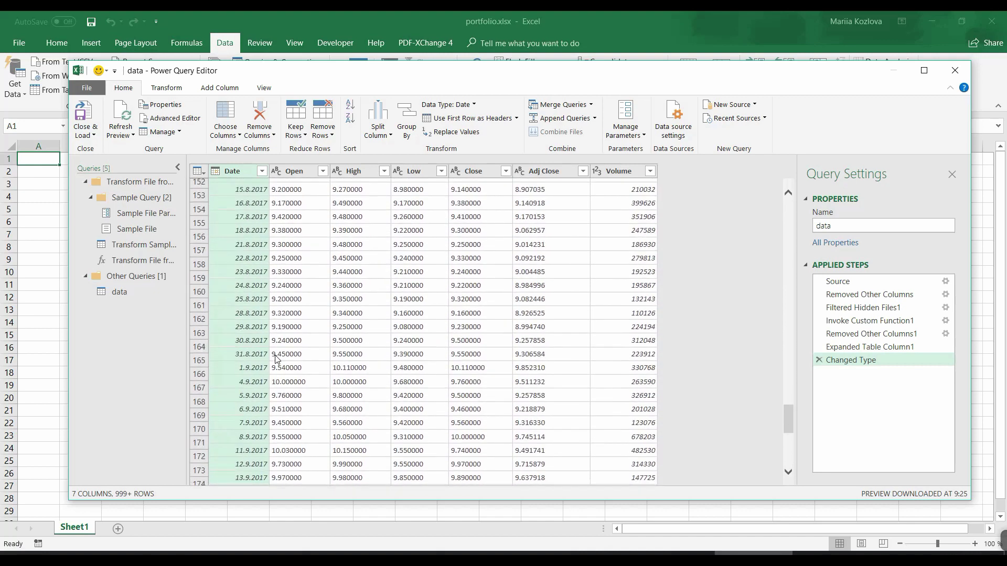
pyautogui.scroll(-11, 277, 359)
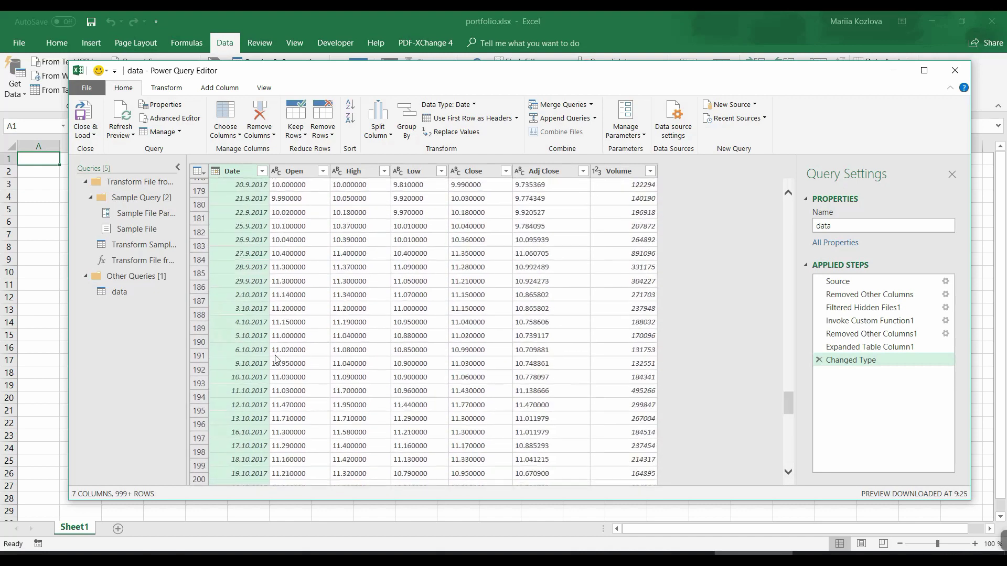
pyautogui.scroll(-9, 277, 359)
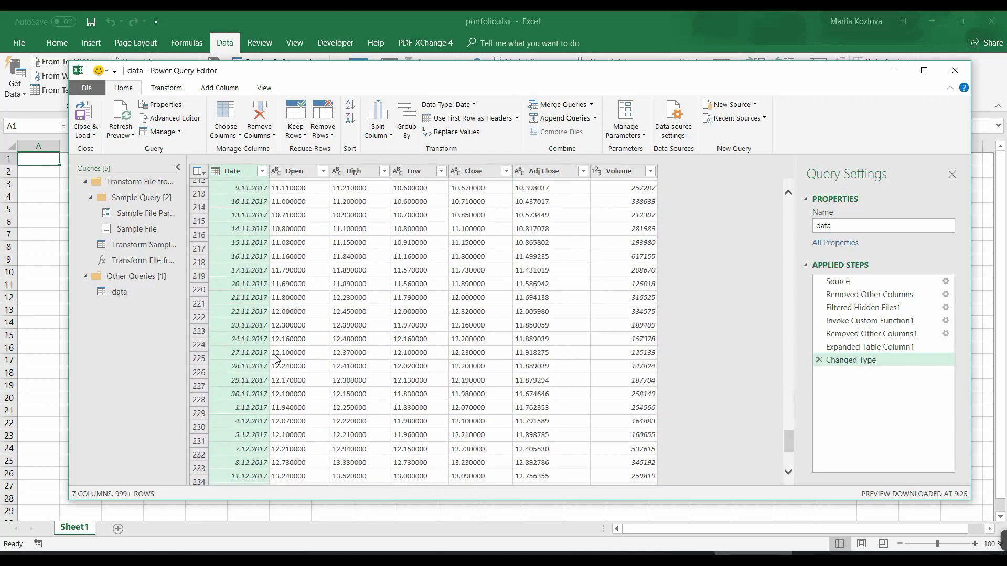
pyautogui.scroll(-8, 277, 358)
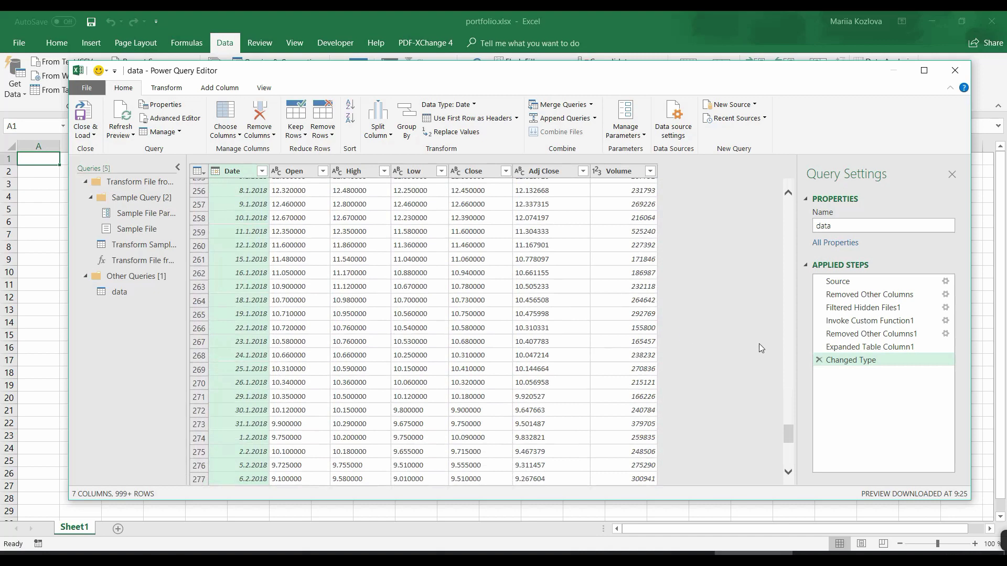
# - Delete the Changed Type, Expanded Table Column1 and Removed Other Columns1 steps from the query
pyautogui.click(819, 360)
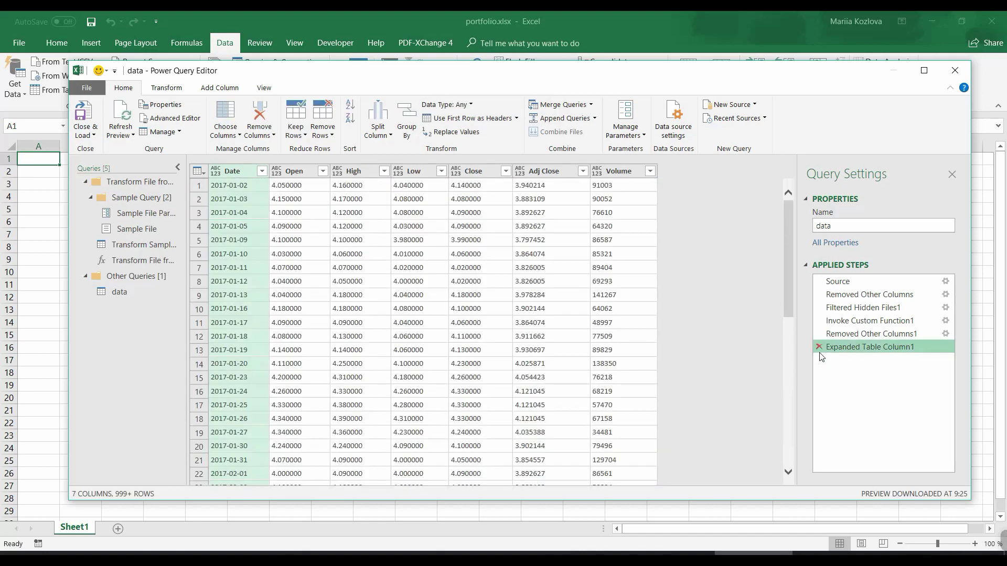
pyautogui.click(820, 347)
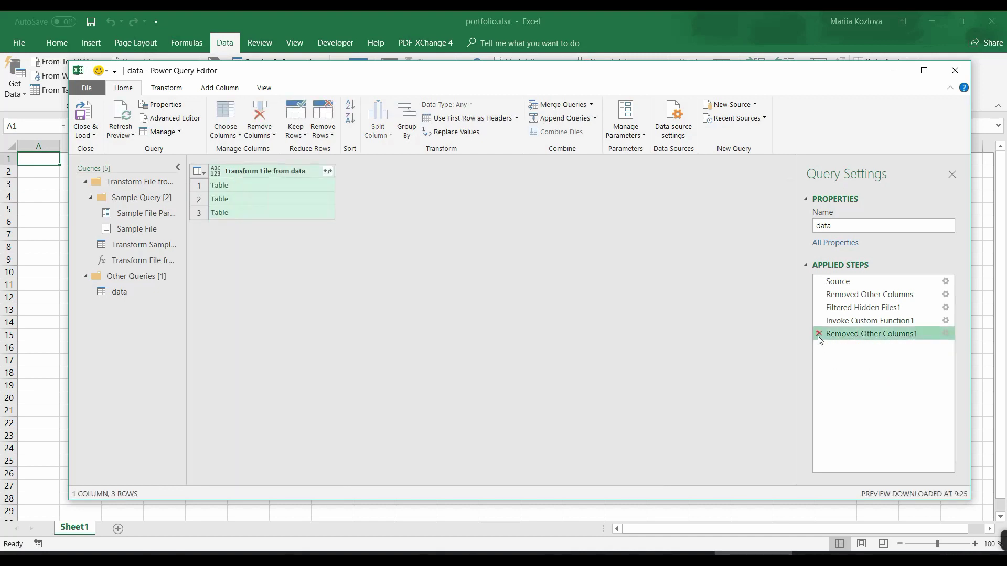
pyautogui.click(818, 335)
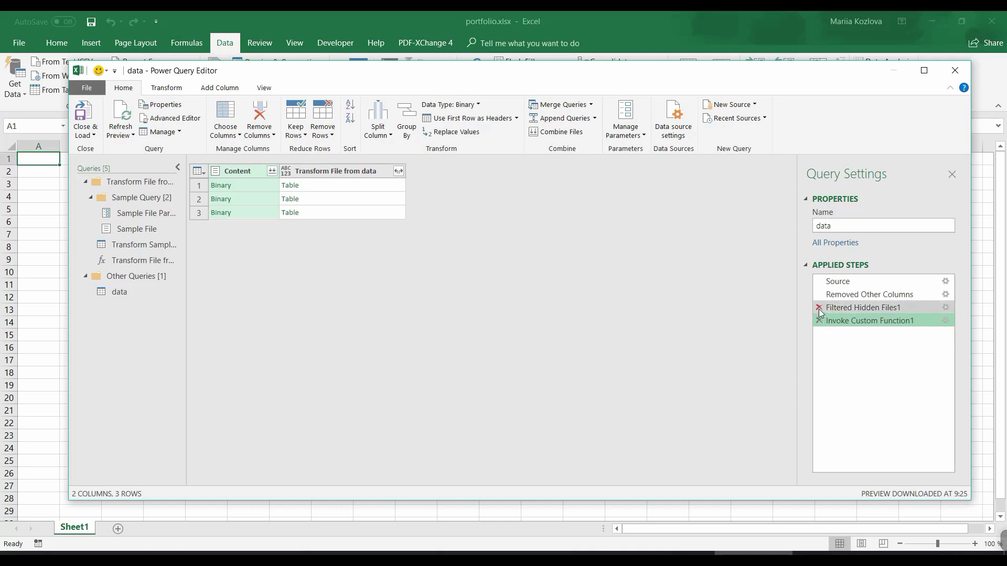
pyautogui.click(322, 187)
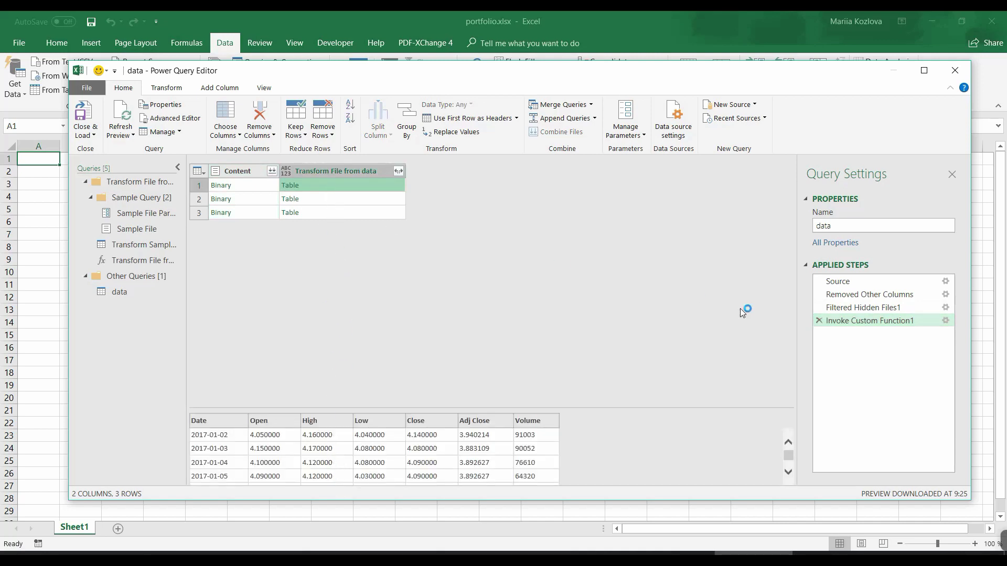
# - Make the Removed Other Columns step keep Name alongside Content, then return to Invoke Custom Function1
pyautogui.click(837, 295)
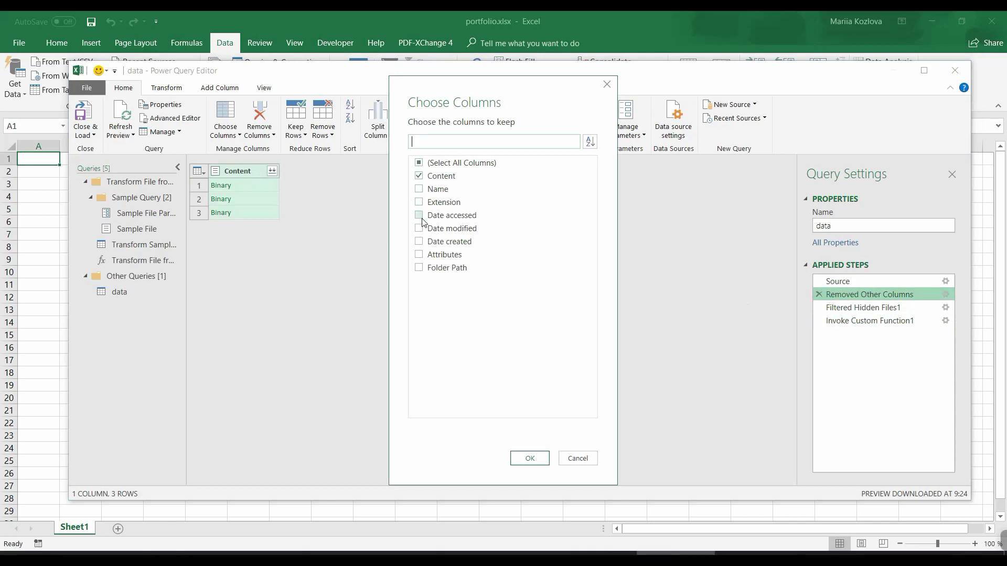
pyautogui.click(422, 195)
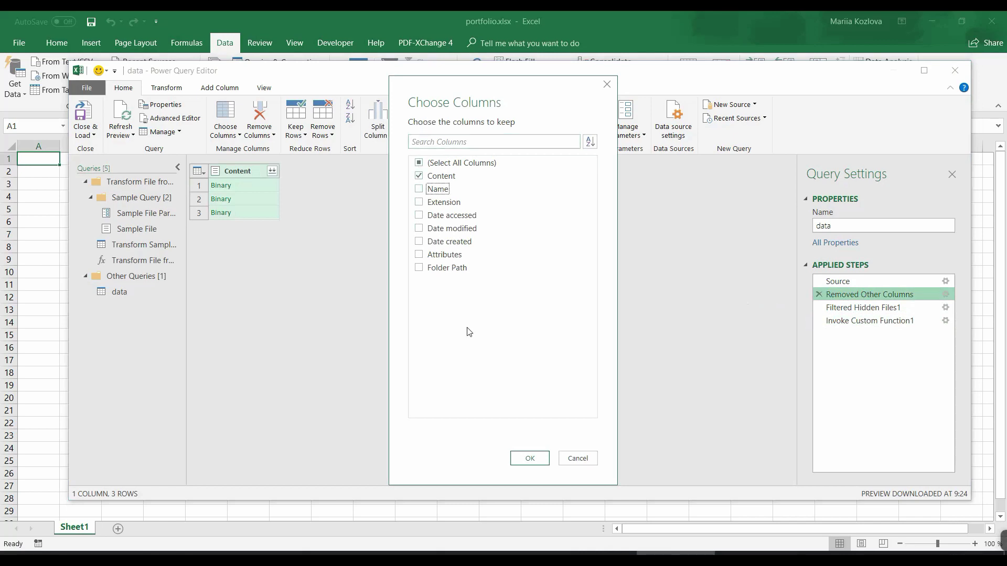
pyautogui.click(421, 191)
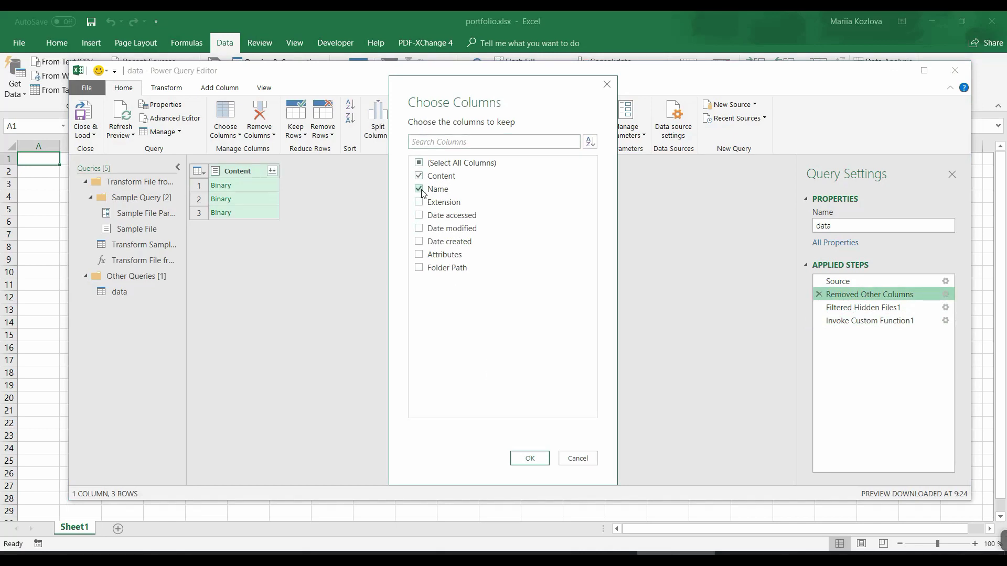
pyautogui.click(527, 458)
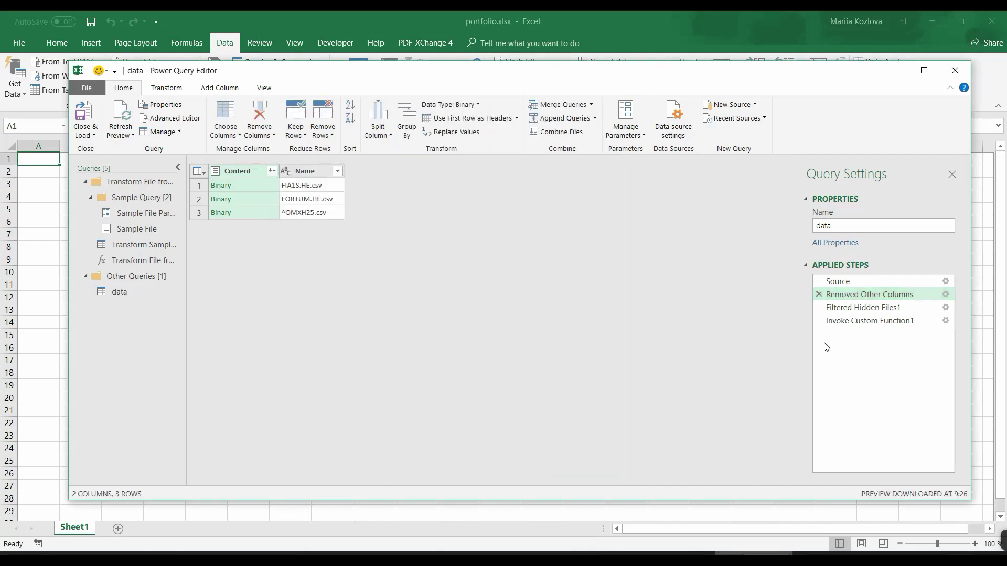
pyautogui.click(839, 323)
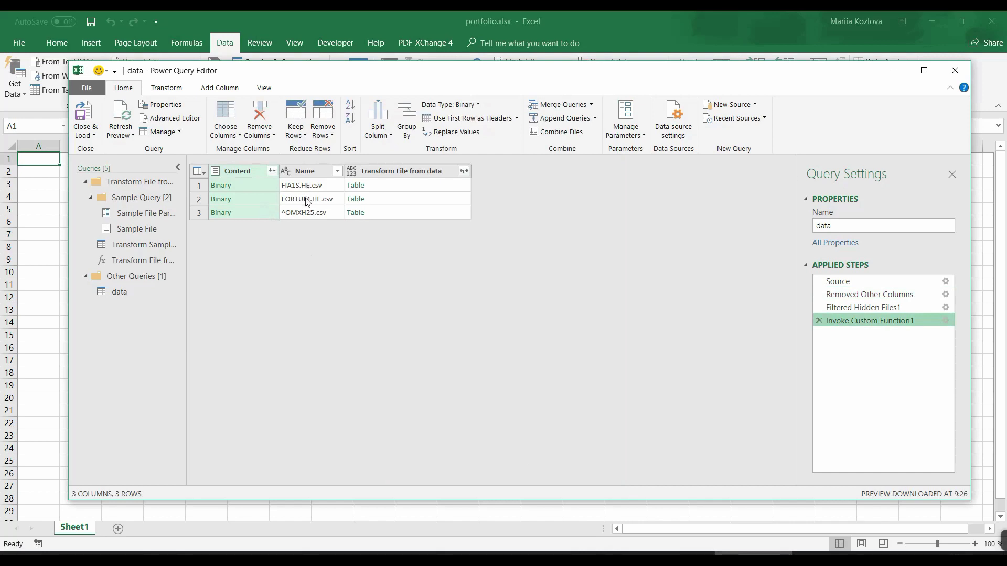
pyautogui.click(380, 188)
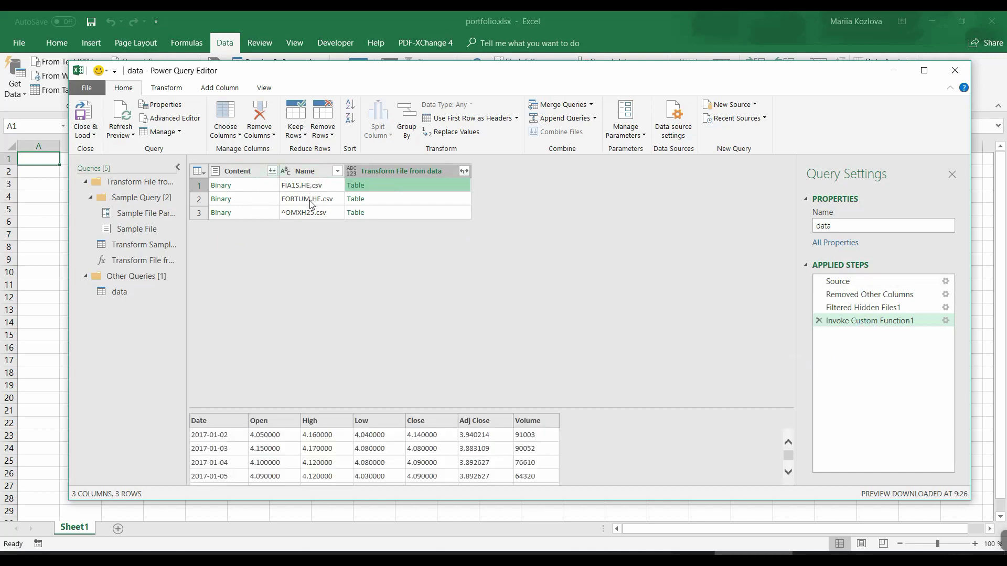
# - Remove the Content column from the query
pyautogui.click(234, 173)
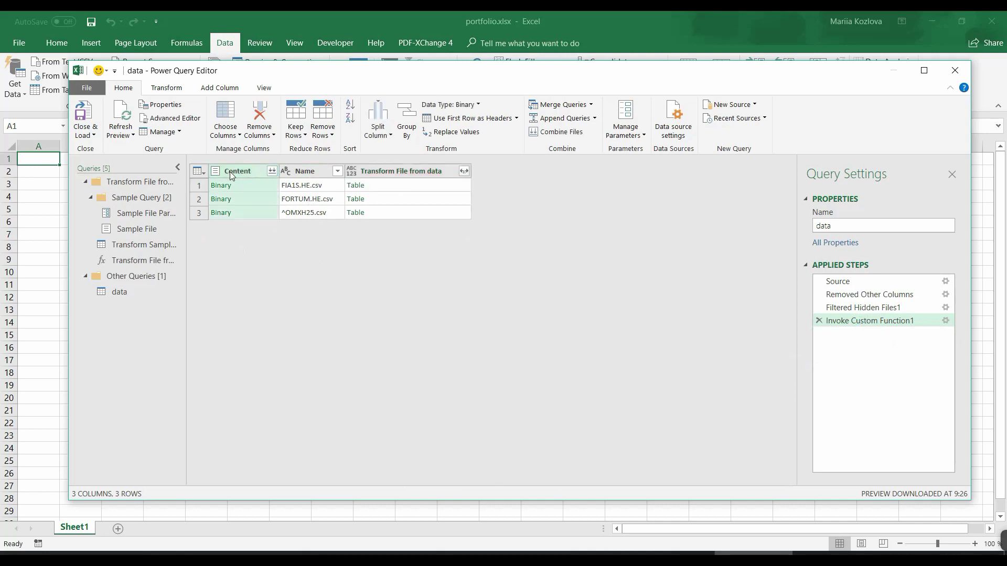
pyautogui.rightClick(231, 173)
pyautogui.click(273, 196)
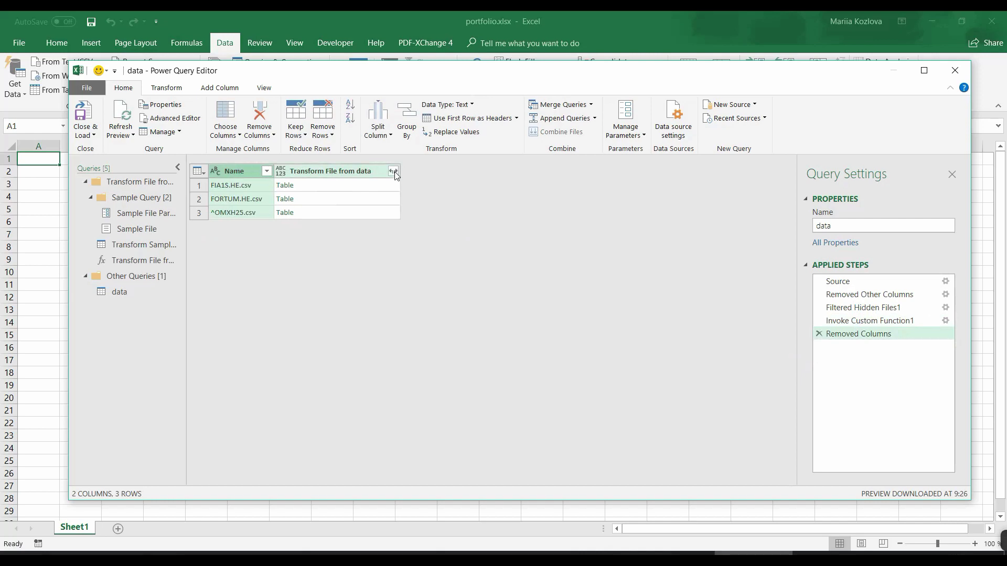
# - Set the file tables to expand into only the Date and Adj Close columns
pyautogui.click(393, 172)
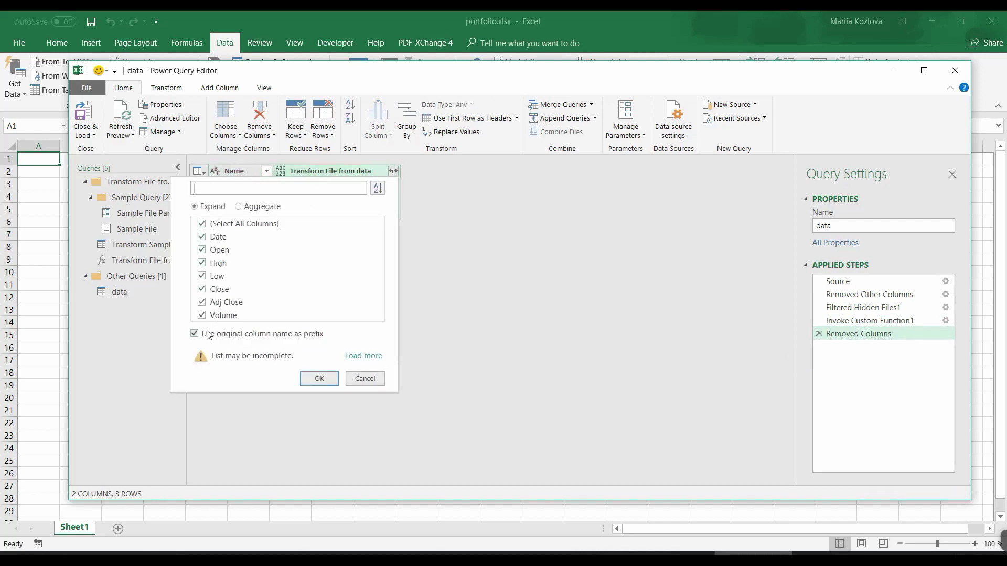
pyautogui.click(206, 225)
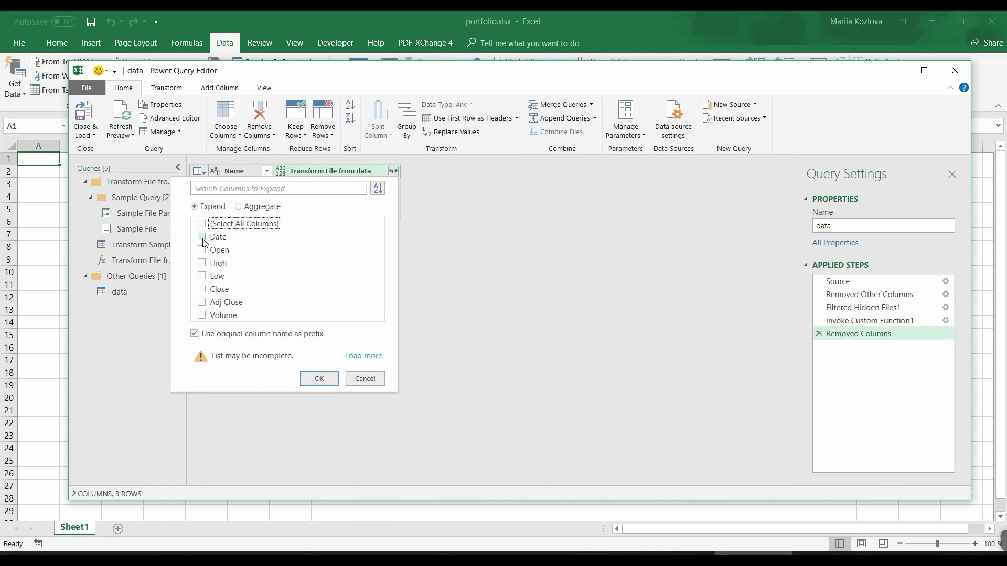
pyautogui.click(202, 237)
pyautogui.click(207, 303)
# - Expand the tables into Name, Date and Adj Close rows, review them, and select Adj Close
pyautogui.click(317, 380)
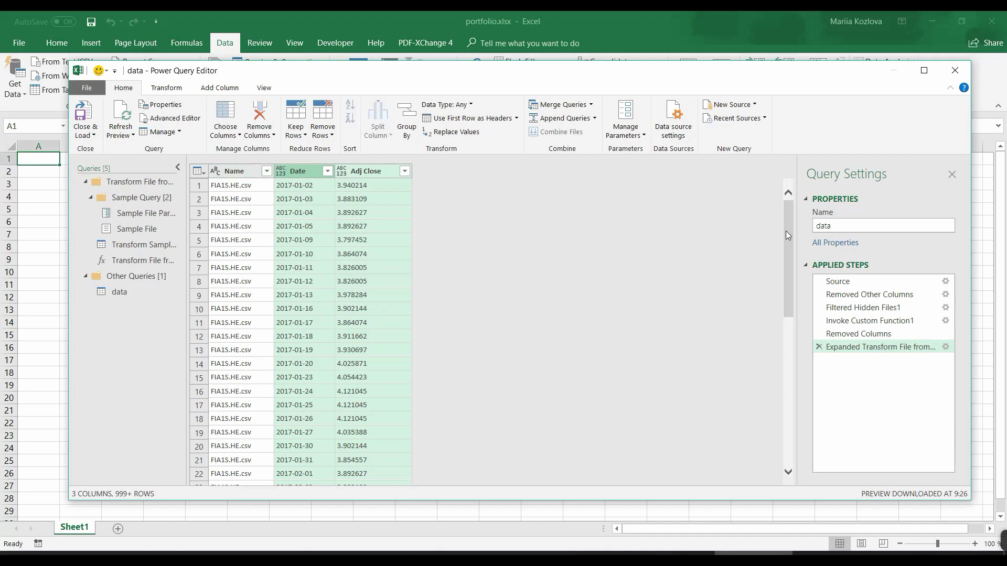
pyautogui.moveTo(787, 236); pyautogui.dragTo(799, 488)
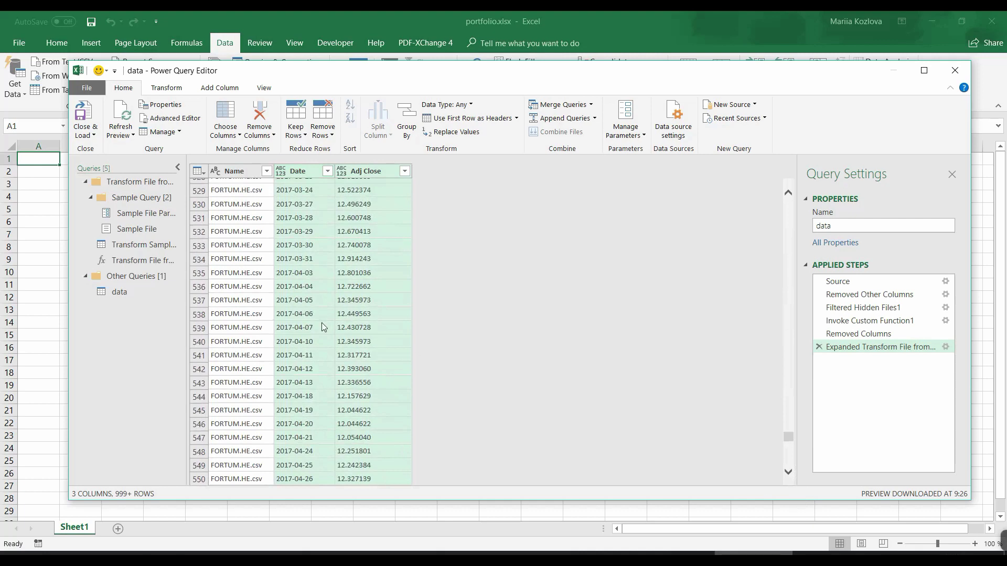
pyautogui.moveTo(787, 437); pyautogui.dragTo(777, 178)
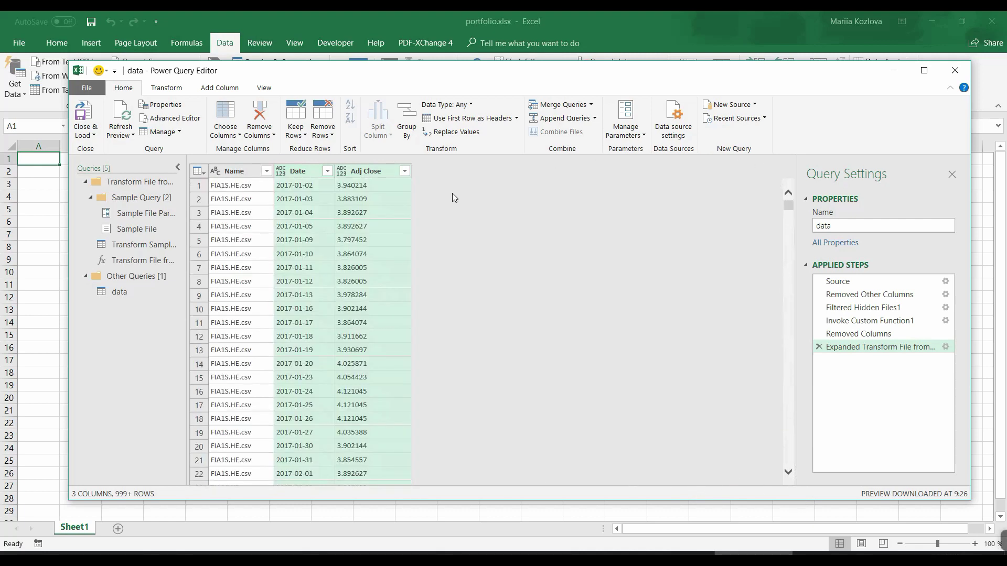
pyautogui.click(354, 179)
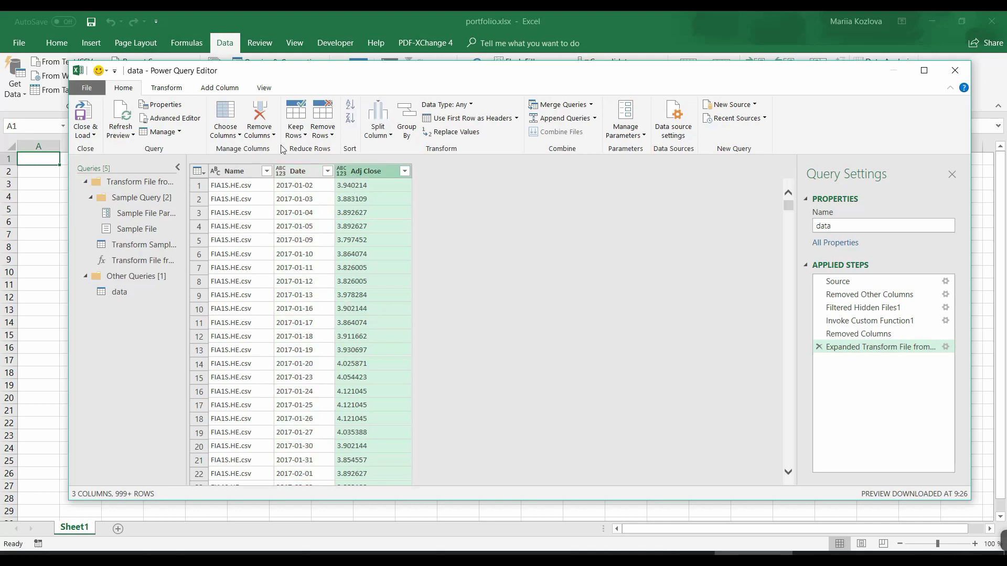
pyautogui.click(177, 89)
# - Replace '.' with ',' in the Adj Close column
pyautogui.click(311, 105)
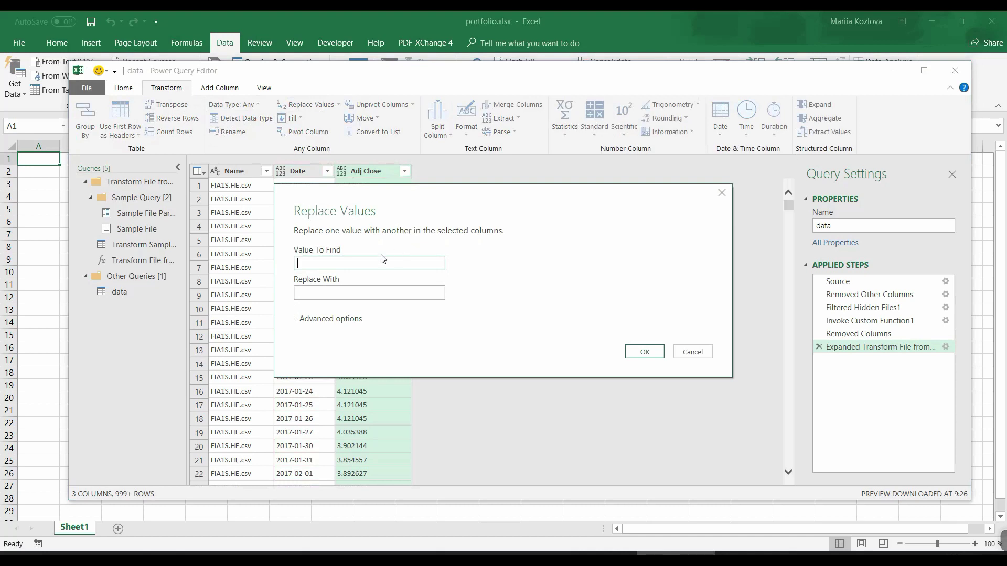
pyautogui.write('.')
pyautogui.press('Tab')
pyautogui.write(',')
pyautogui.click(653, 355)
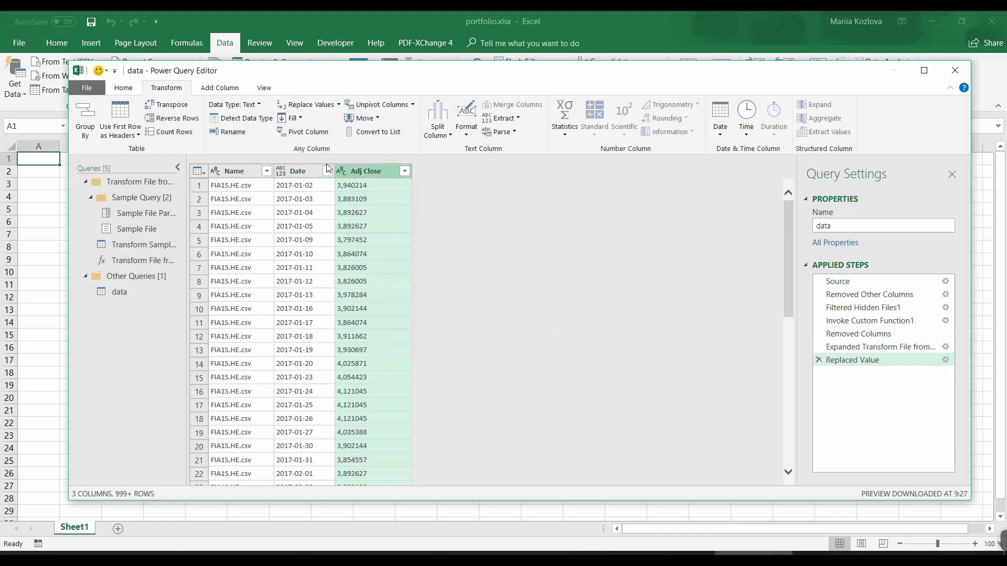
# - Set Adj Close to Decimal Number and load the query as a table on a new sheet
pyautogui.click(244, 118)
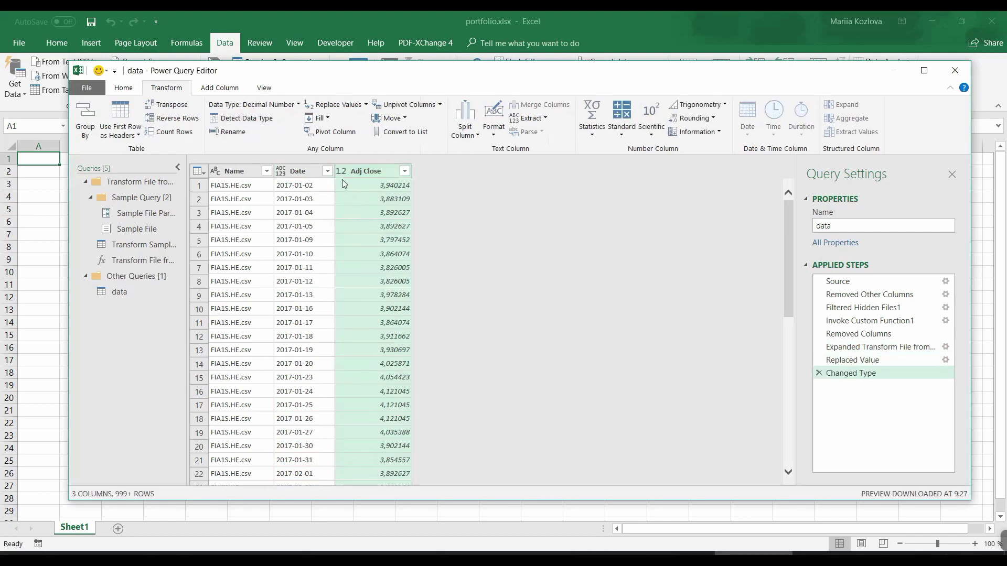
pyautogui.click(123, 89)
pyautogui.click(90, 131)
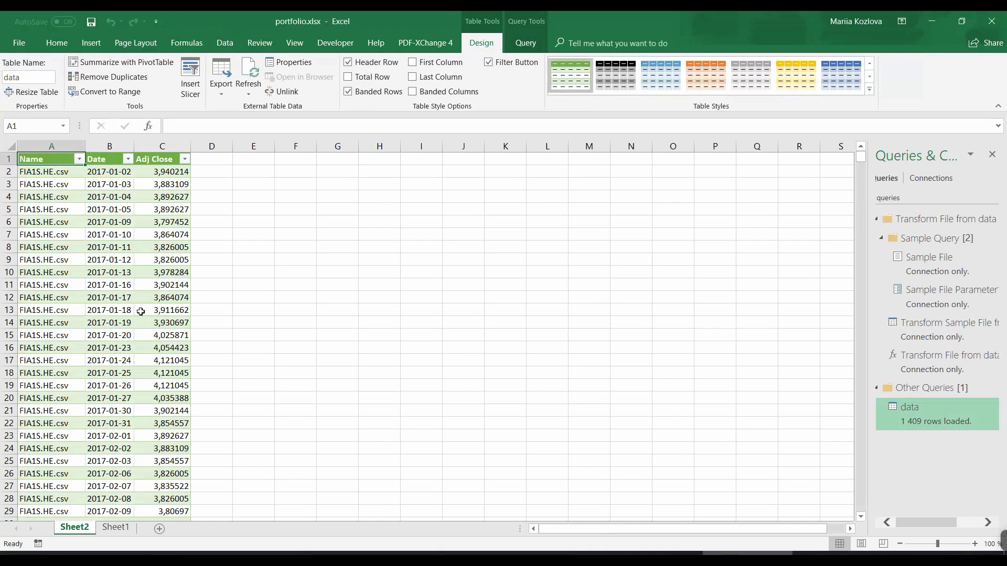
# - Create a PivotTable from the loaded data table on a new worksheet
pyautogui.click(119, 298)
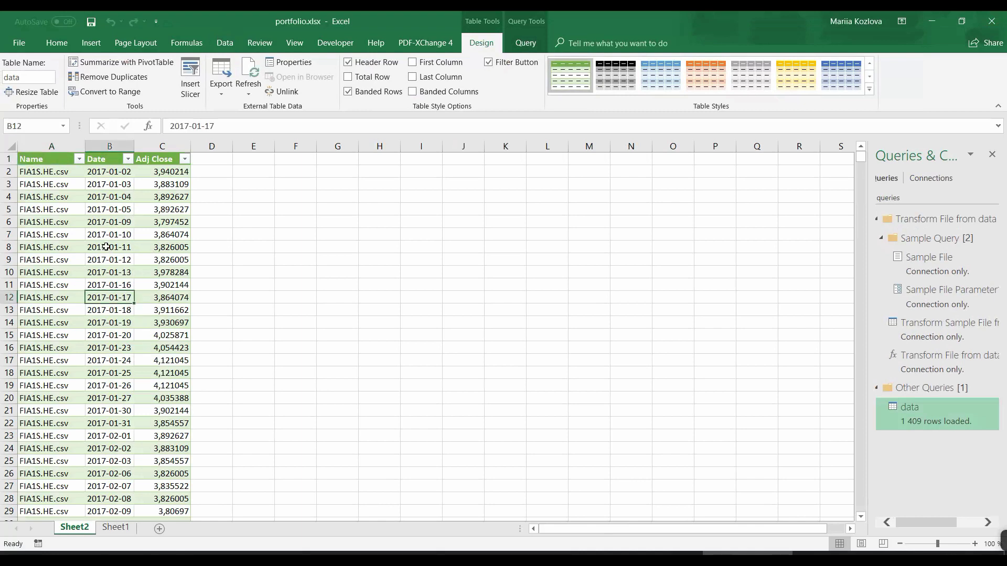
pyautogui.click(91, 43)
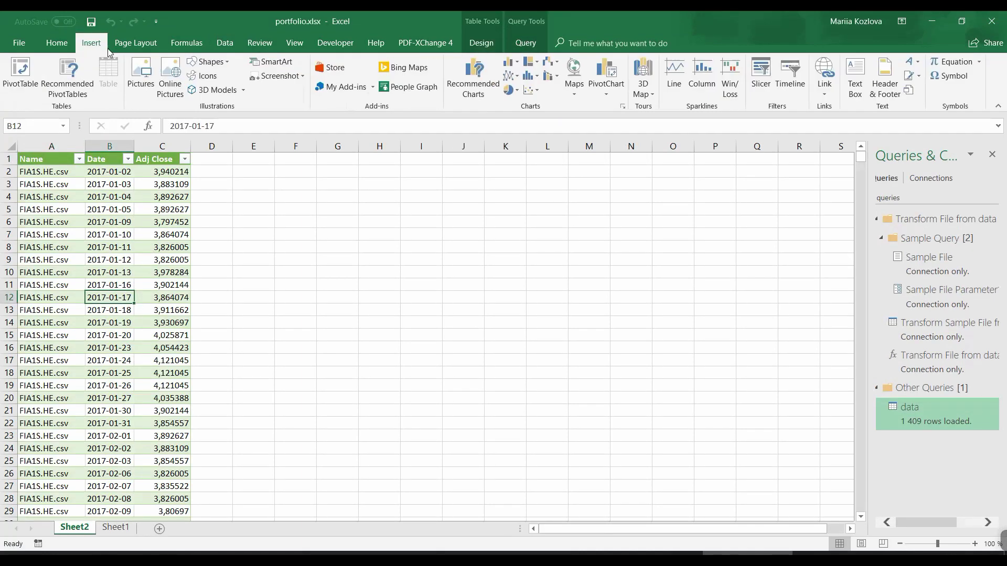
pyautogui.click(21, 73)
pyautogui.click(518, 534)
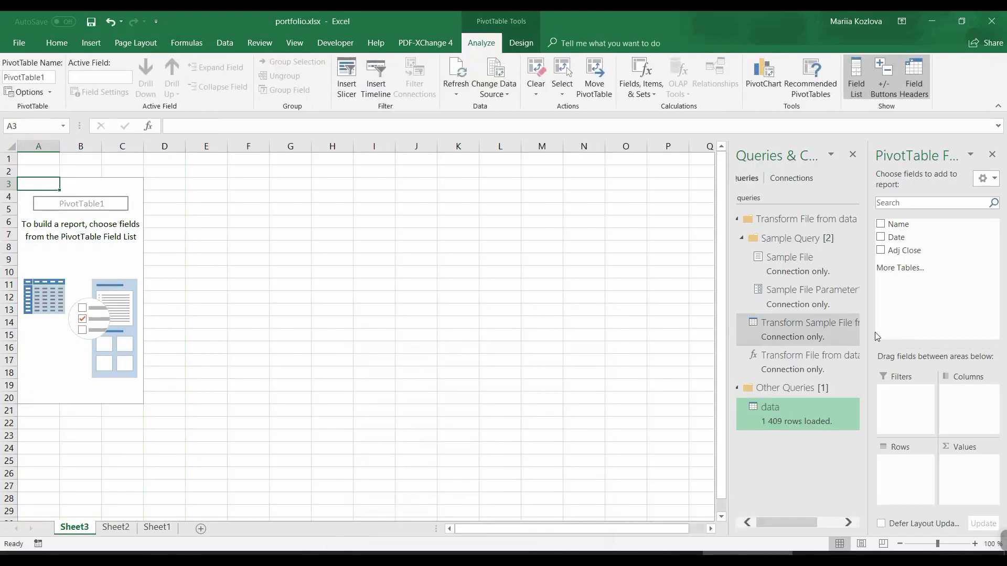
# - Place Name in Columns, Date in Rows and Adj Close in Values
pyautogui.moveTo(853, 160); pyautogui.dragTo(855, 157)
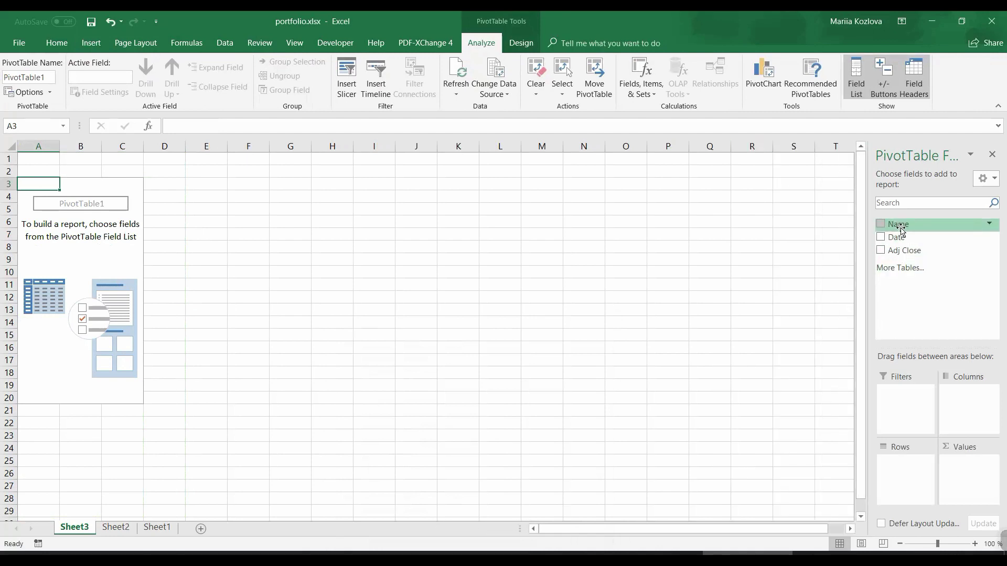
pyautogui.moveTo(900, 232); pyautogui.dragTo(951, 394)
pyautogui.moveTo(898, 242); pyautogui.dragTo(901, 460)
pyautogui.moveTo(899, 251); pyautogui.dragTo(964, 478)
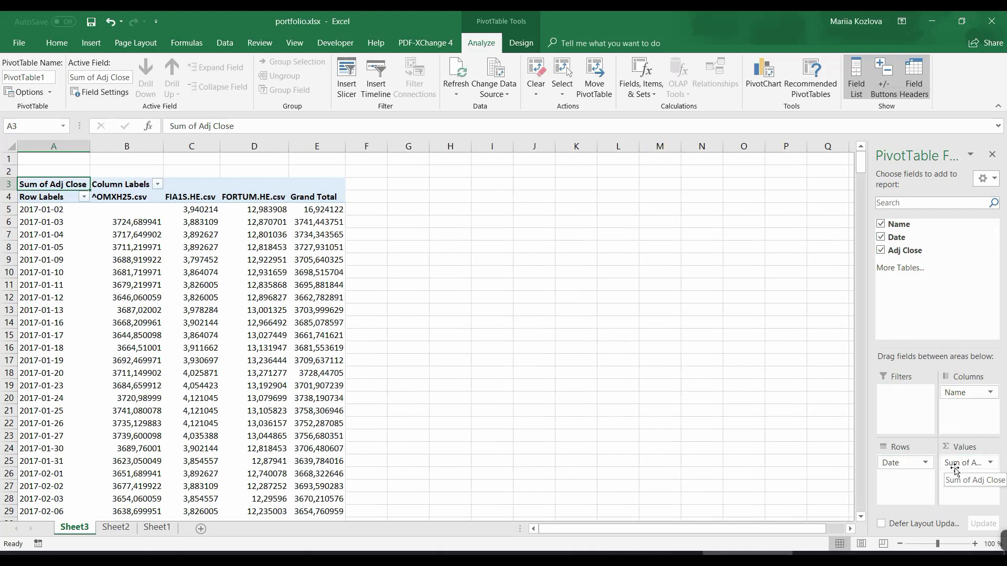
pyautogui.click(991, 464)
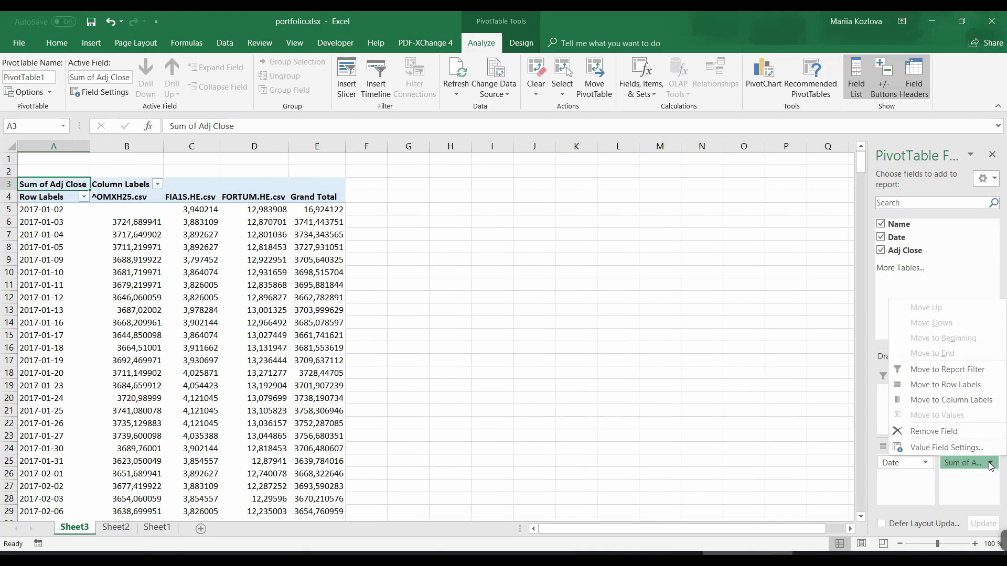
pyautogui.click(944, 447)
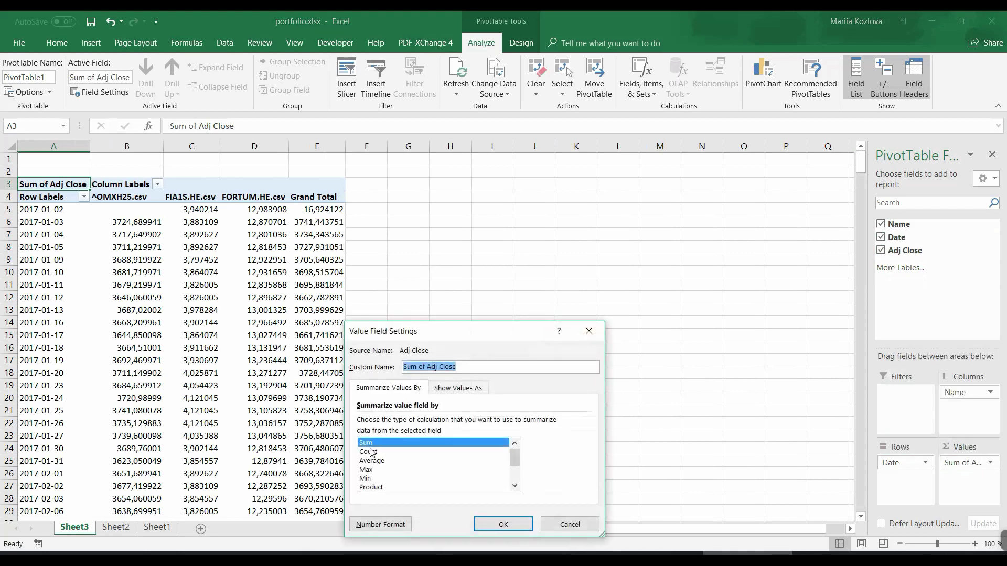
pyautogui.click(371, 452)
pyautogui.click(479, 526)
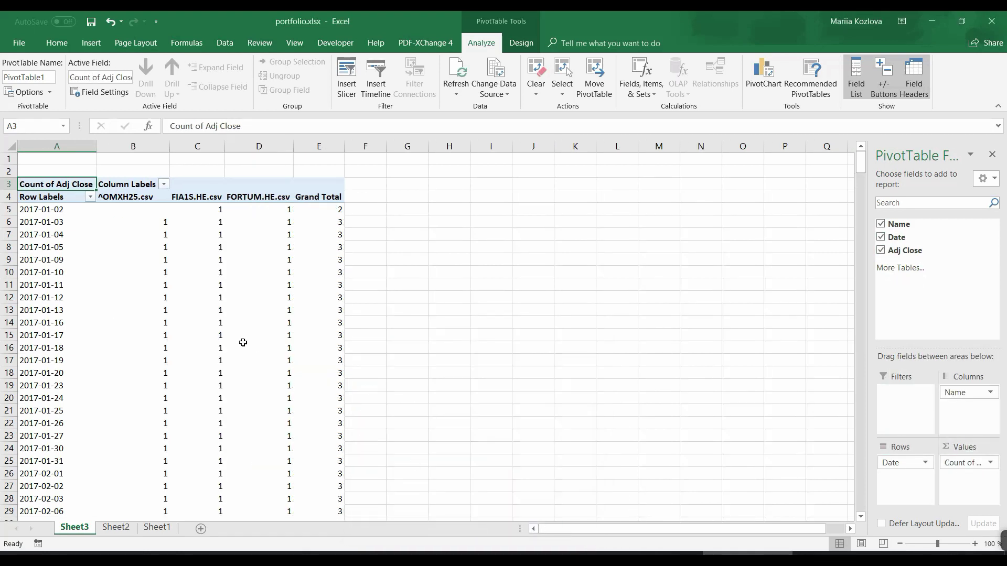
pyautogui.scroll(-16, 169, 235)
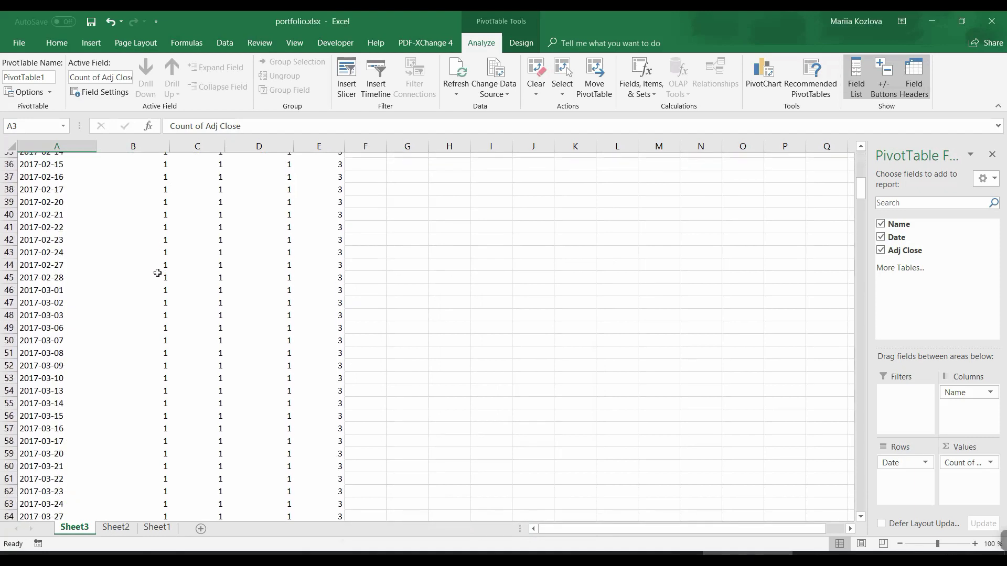
pyautogui.scroll(16, 157, 272)
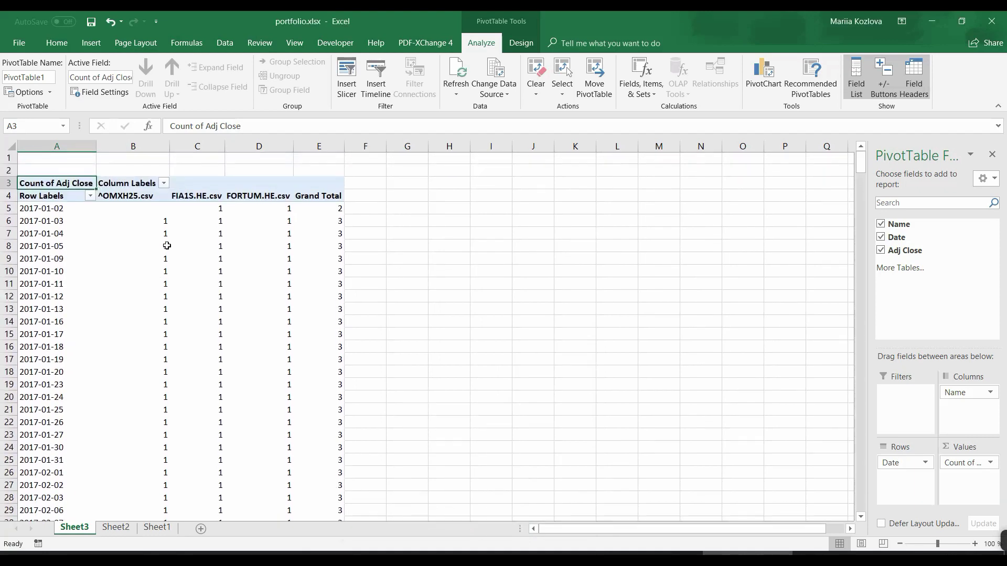
pyautogui.scroll(-6, 176, 336)
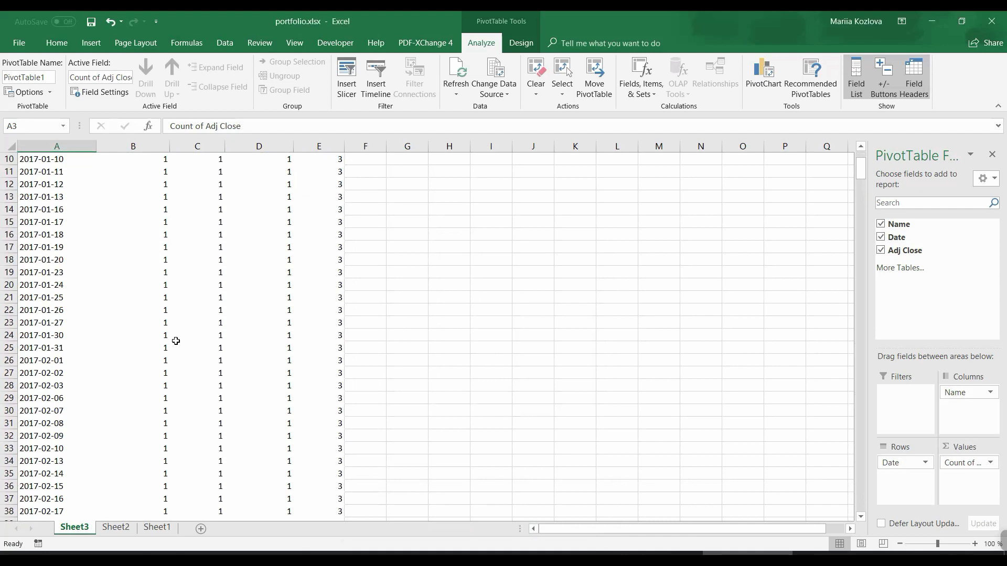
pyautogui.scroll(6, 173, 341)
pyautogui.click(963, 464)
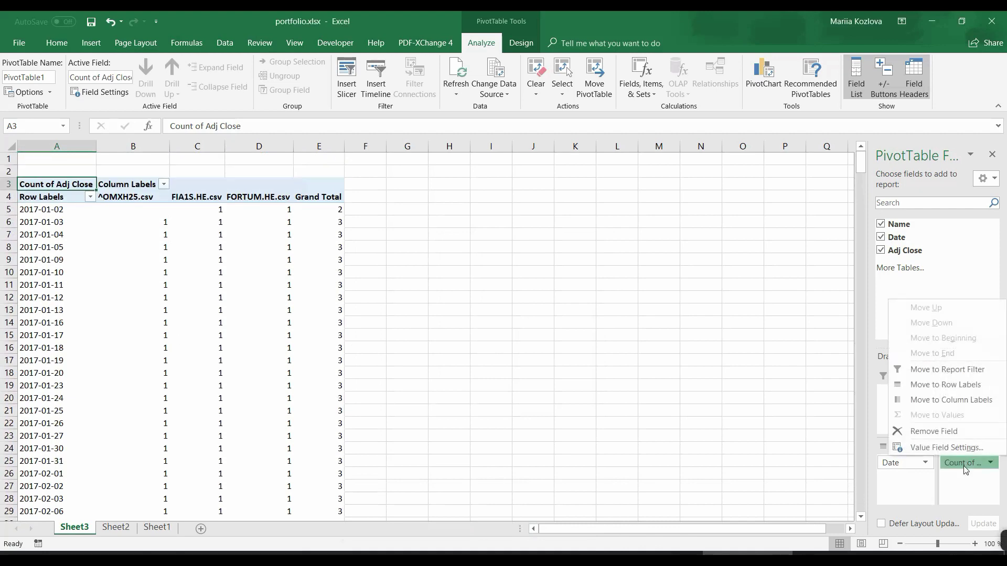
pyautogui.click(945, 449)
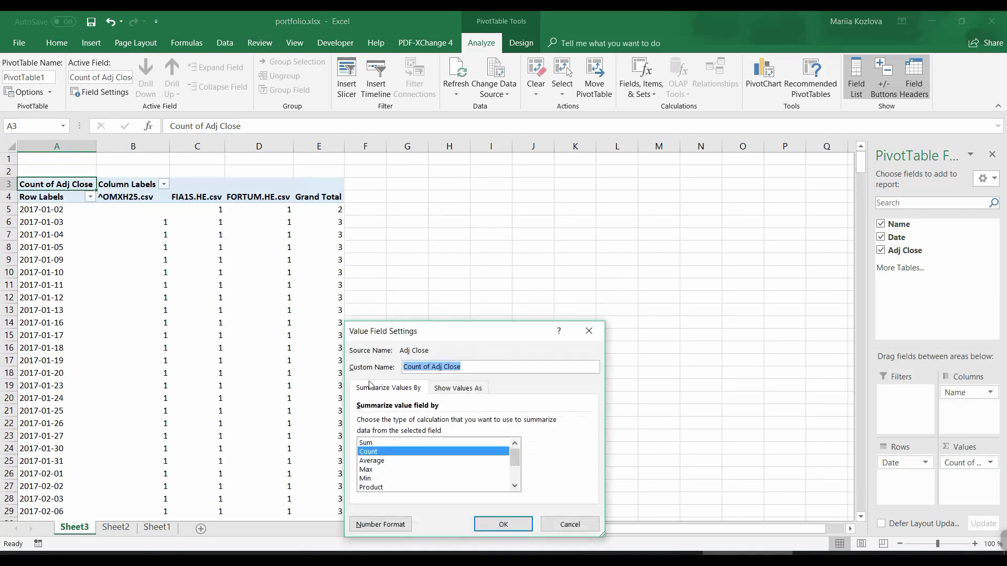
pyautogui.click(365, 443)
pyautogui.click(503, 525)
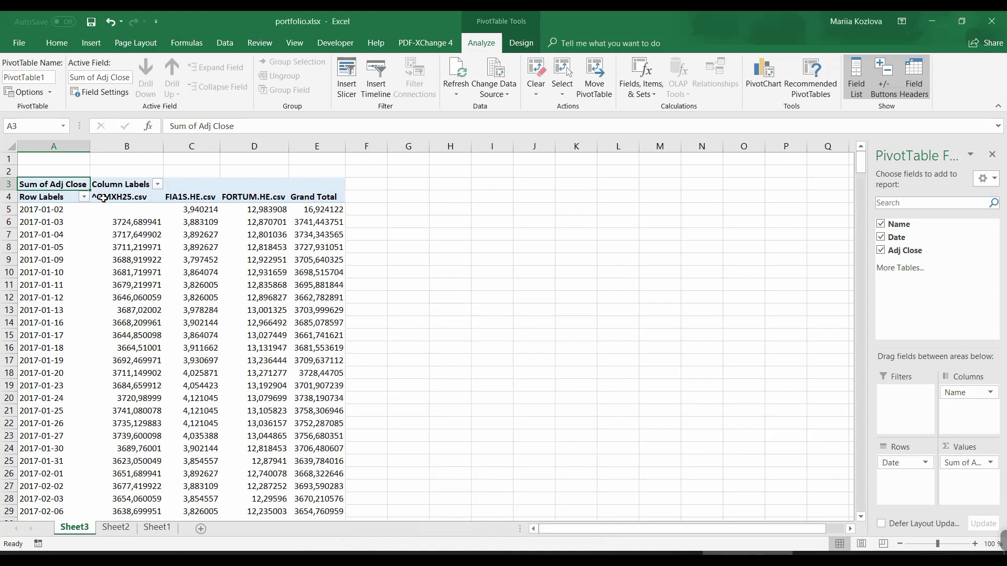
# - Switch the pivot's report layout to tabular form
pyautogui.click(512, 46)
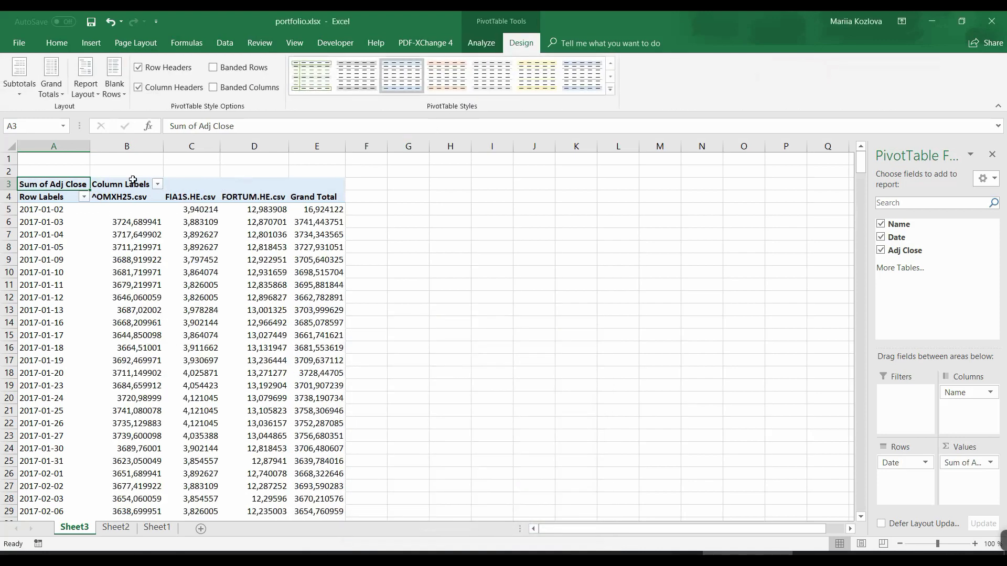
pyautogui.click(92, 93)
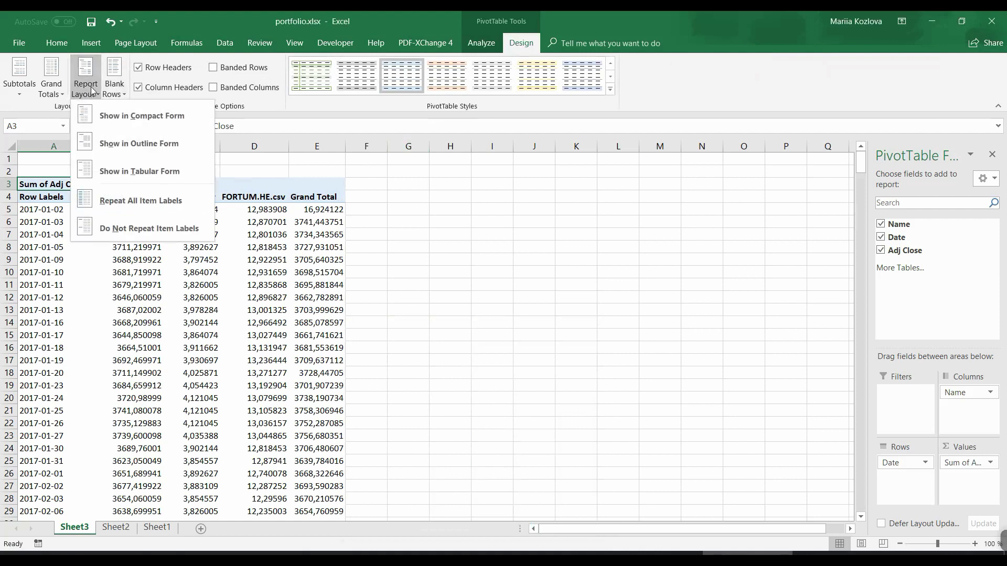
pyautogui.click(114, 172)
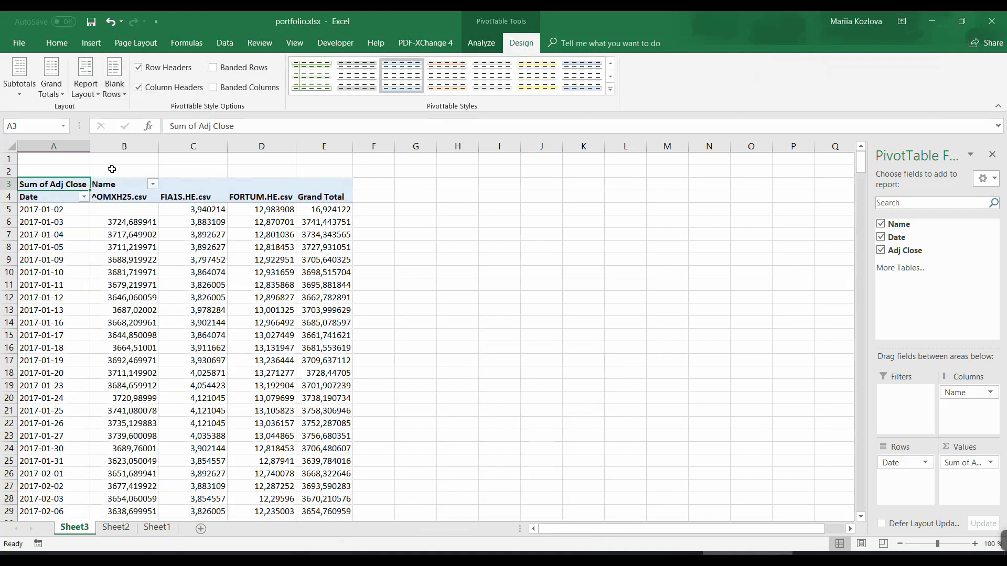
# - From the Date header cell, turn grand totals off for both rows and columns
pyautogui.click(56, 198)
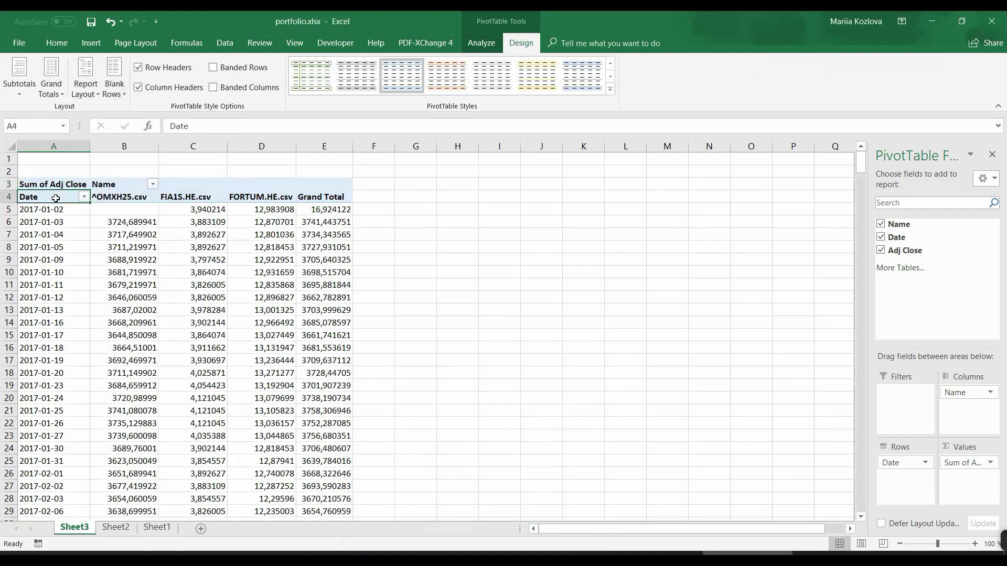
pyautogui.click(107, 188)
pyautogui.click(45, 198)
pyautogui.click(55, 91)
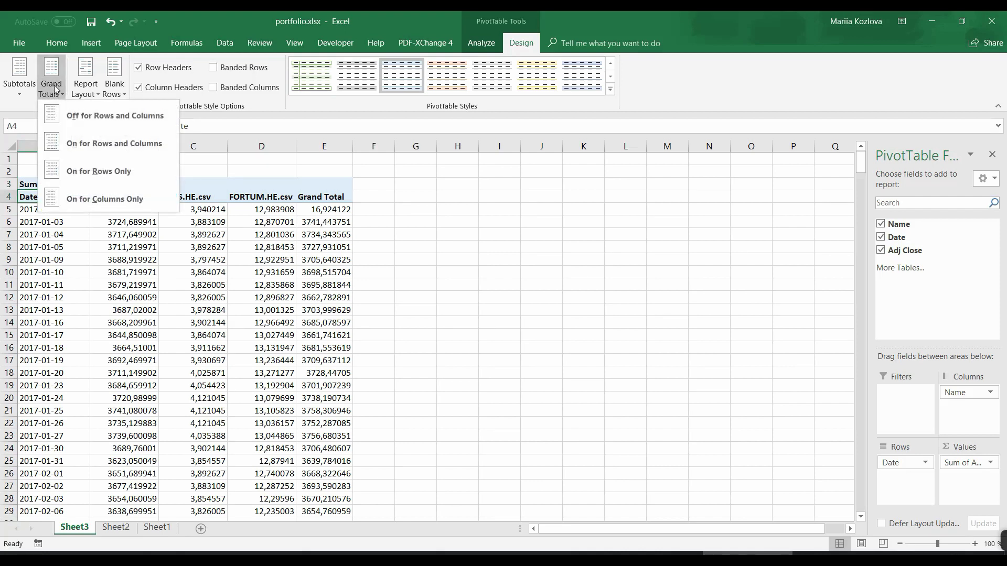
pyautogui.click(96, 117)
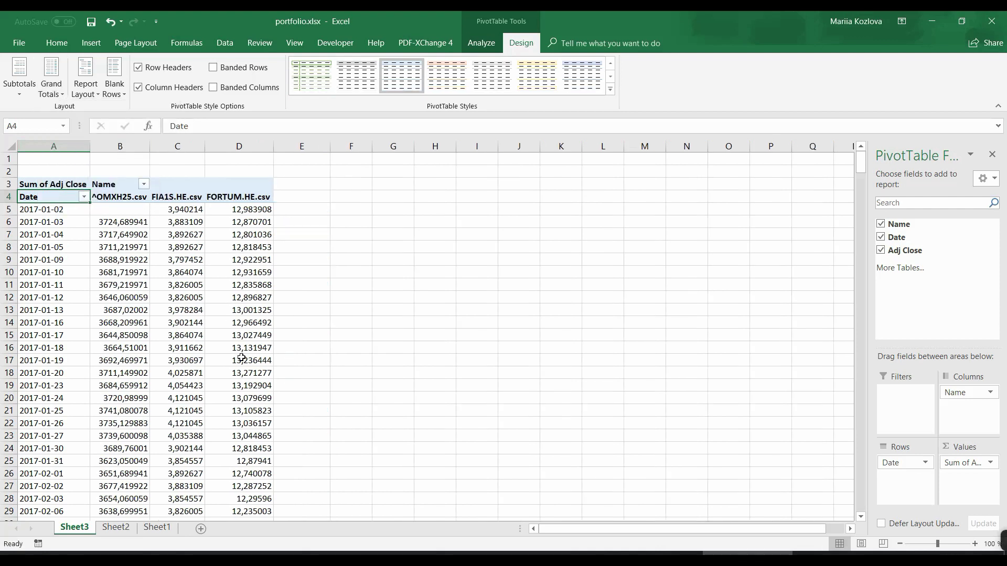
# - Click an empty cell outside the pivot to hide its field list, showing only the Adj Close columns by date
pyautogui.click(351, 235)
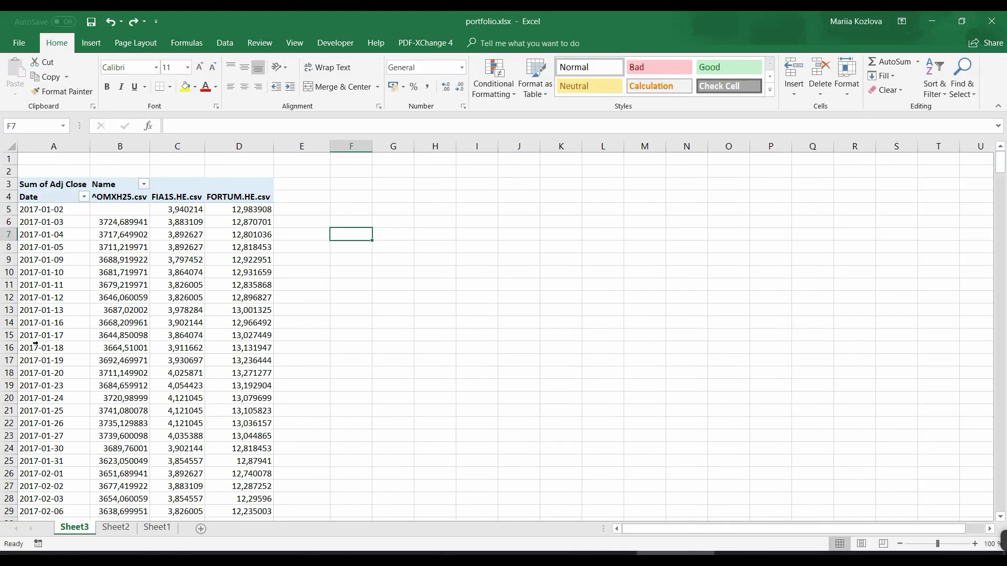